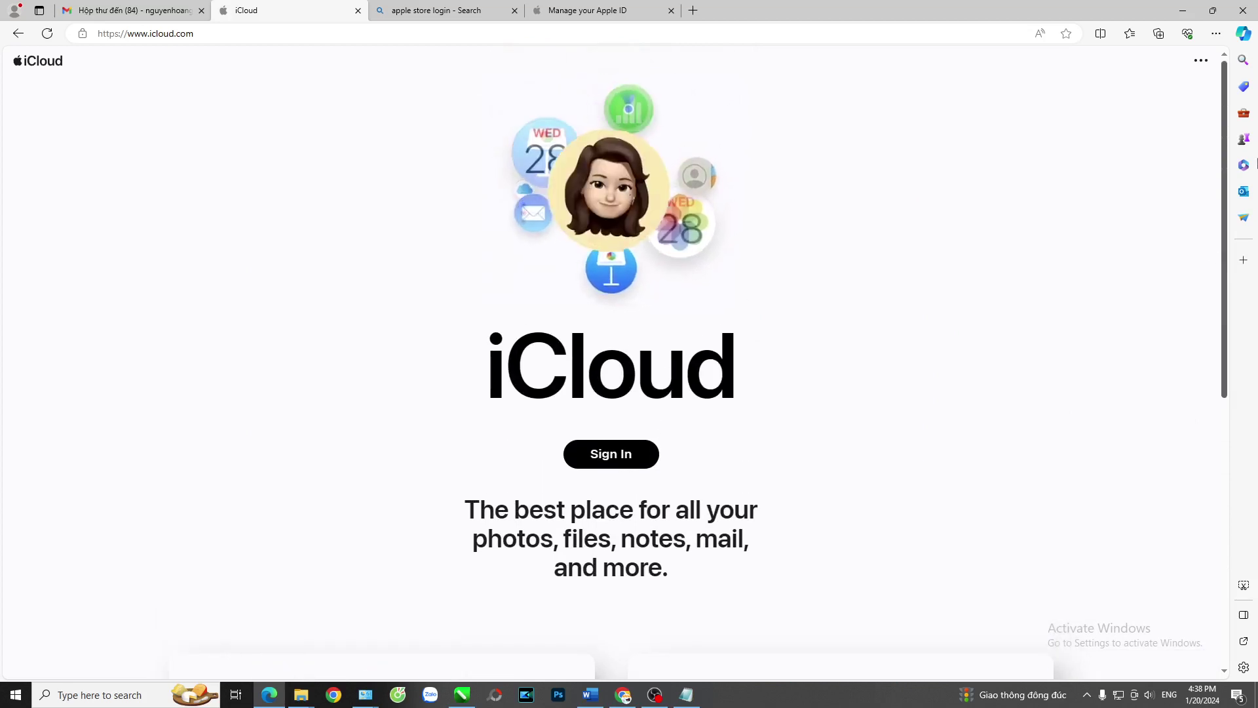
- Look over the Manage your Apple ID page, then return to the iCloud home page
scroll(852, 197, "down", 2)
scroll(851, 197, "up", 2)
left_click(669, 3)
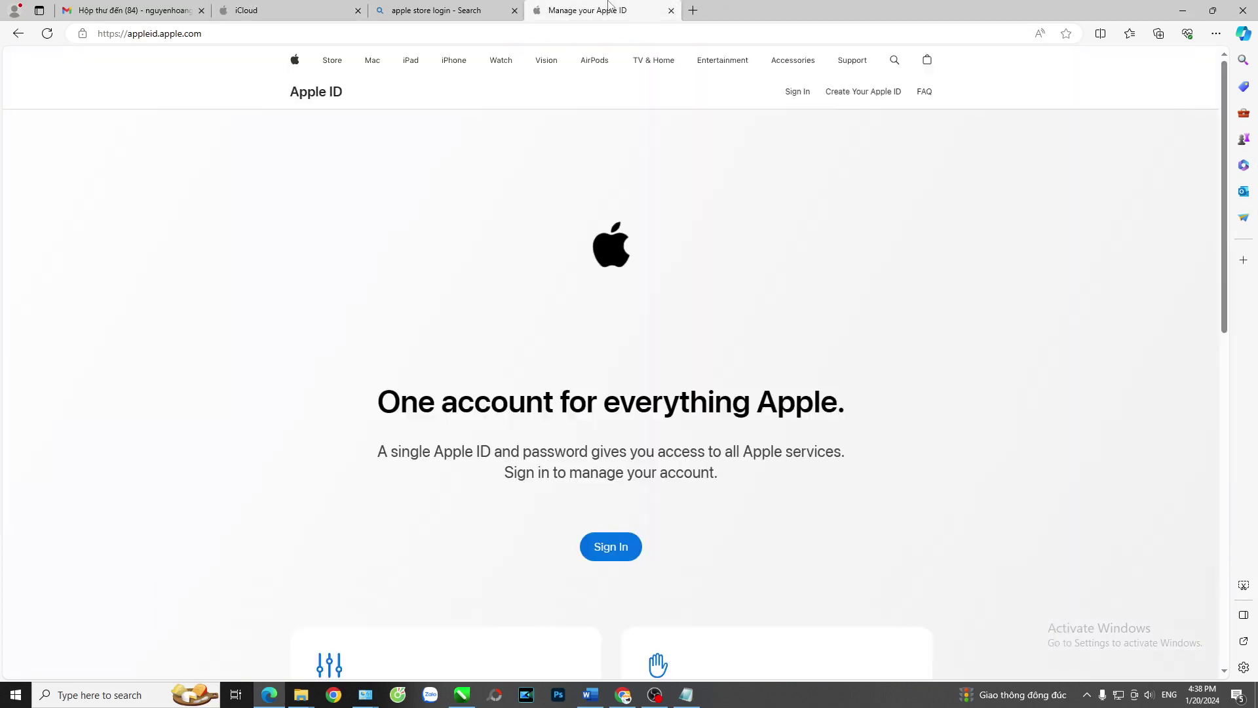
scroll(365, 86, "down", 1)
key("ctrl+2")
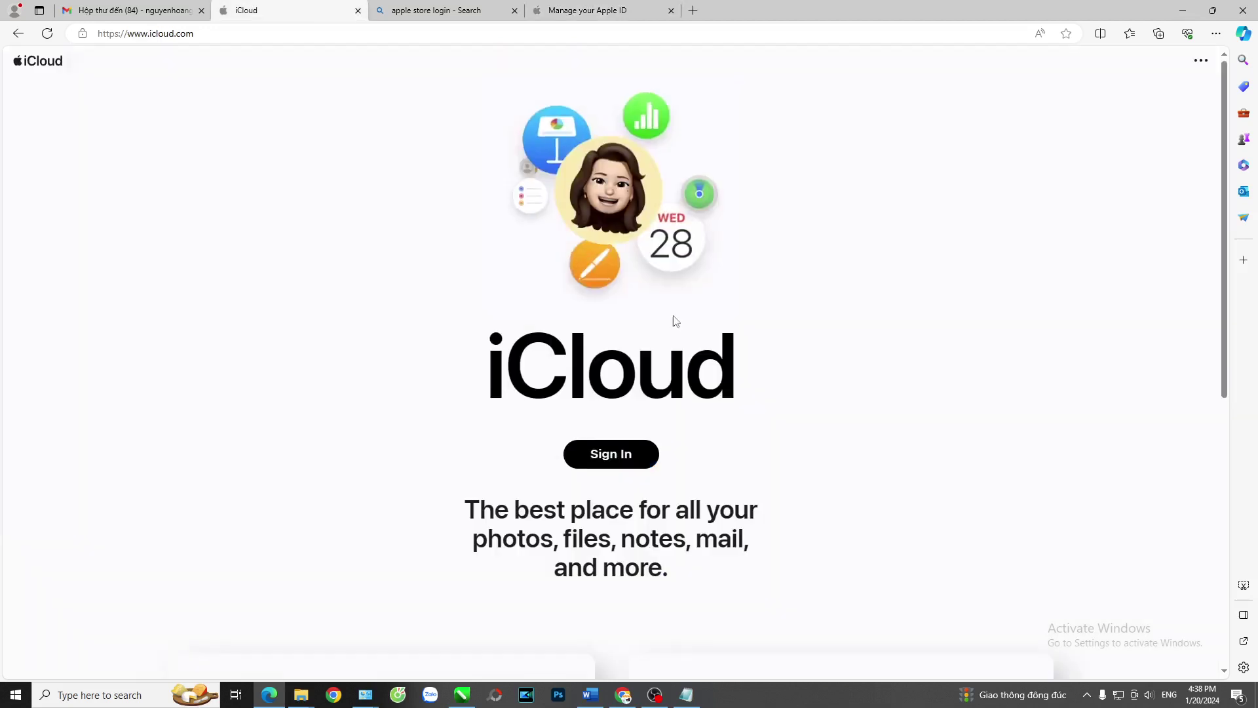
scroll(852, 425, "down", 1)
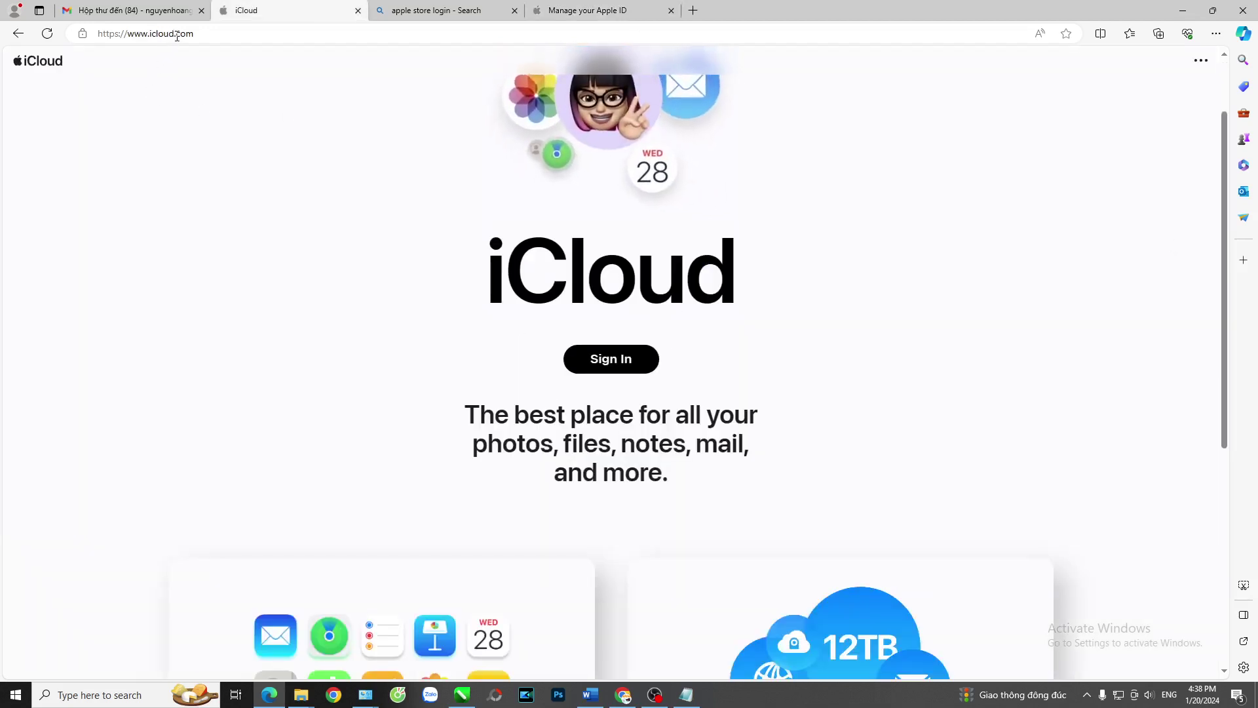
left_click_drag(1222, 302, 1203, 583)
scroll(725, 539, "up", 7)
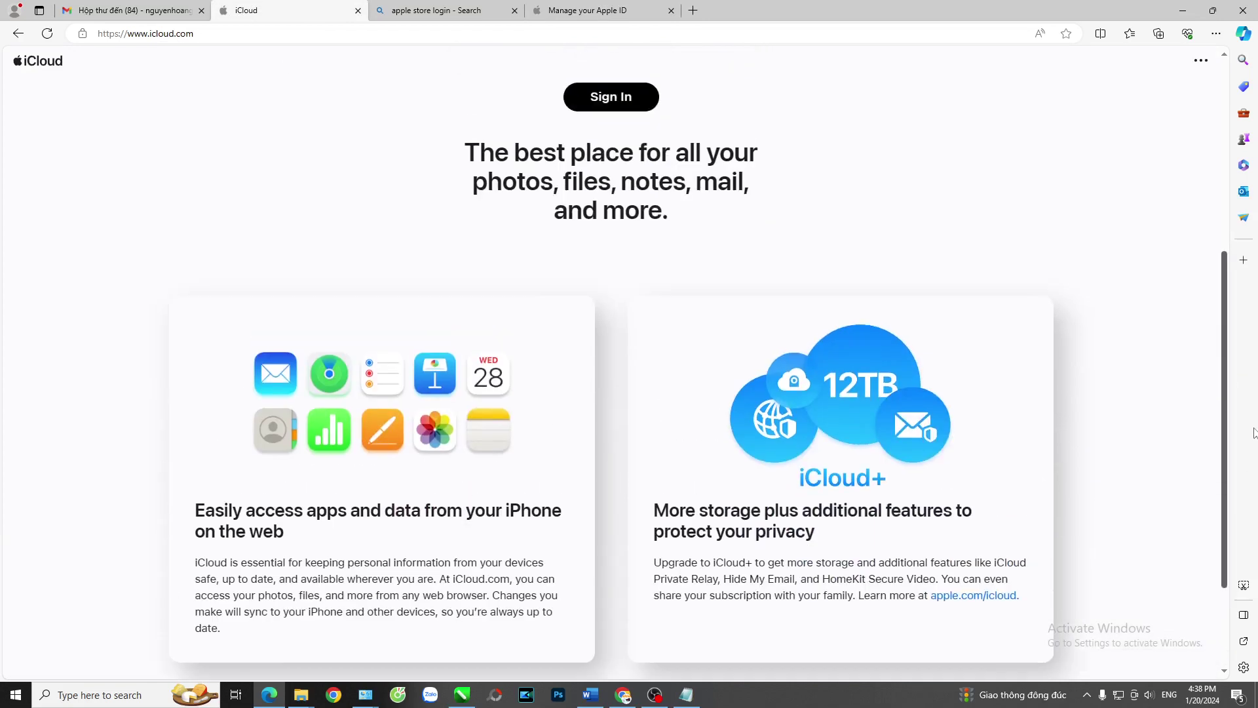
- Open the iCloud sign-in panel and choose Create Apple ID
left_click(611, 413)
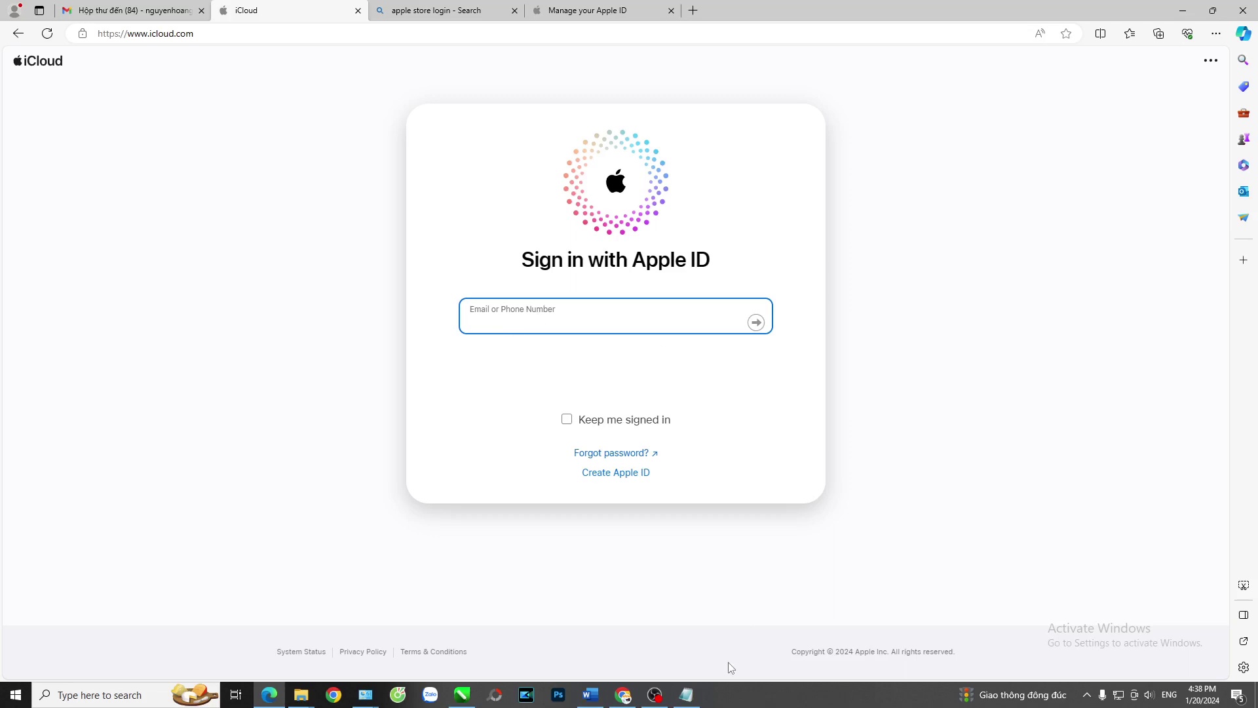
left_click(655, 695)
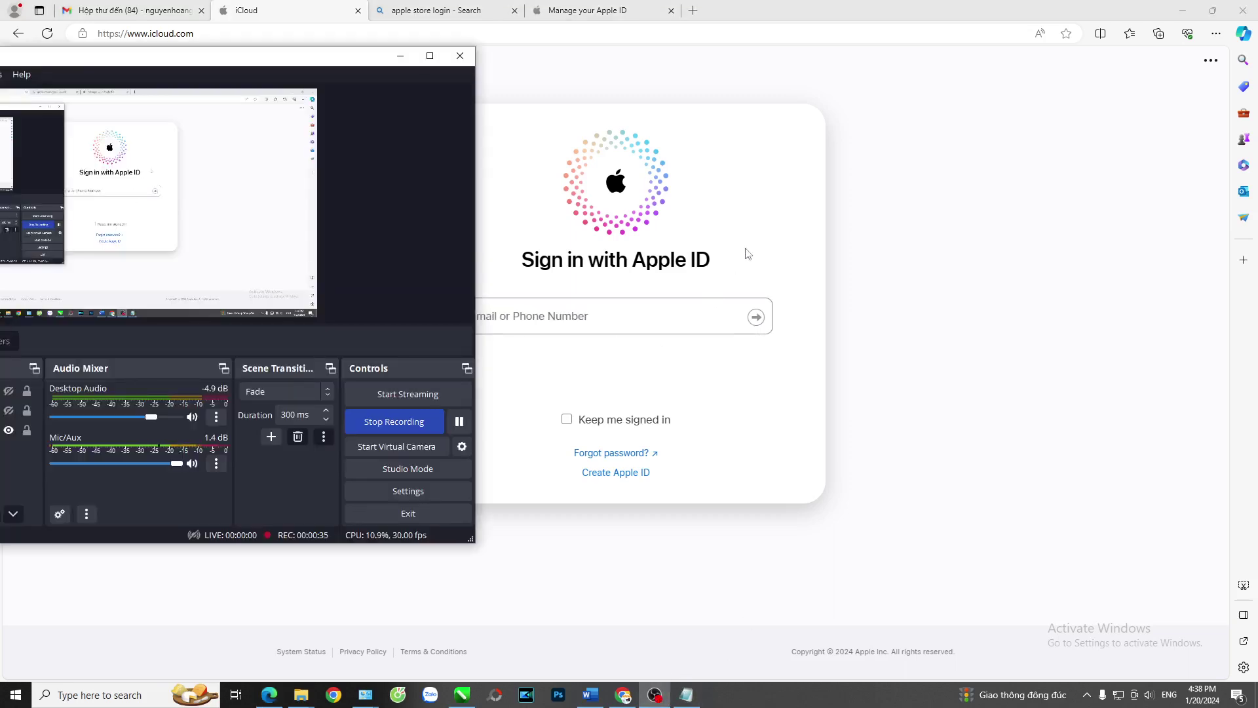
left_click(747, 256)
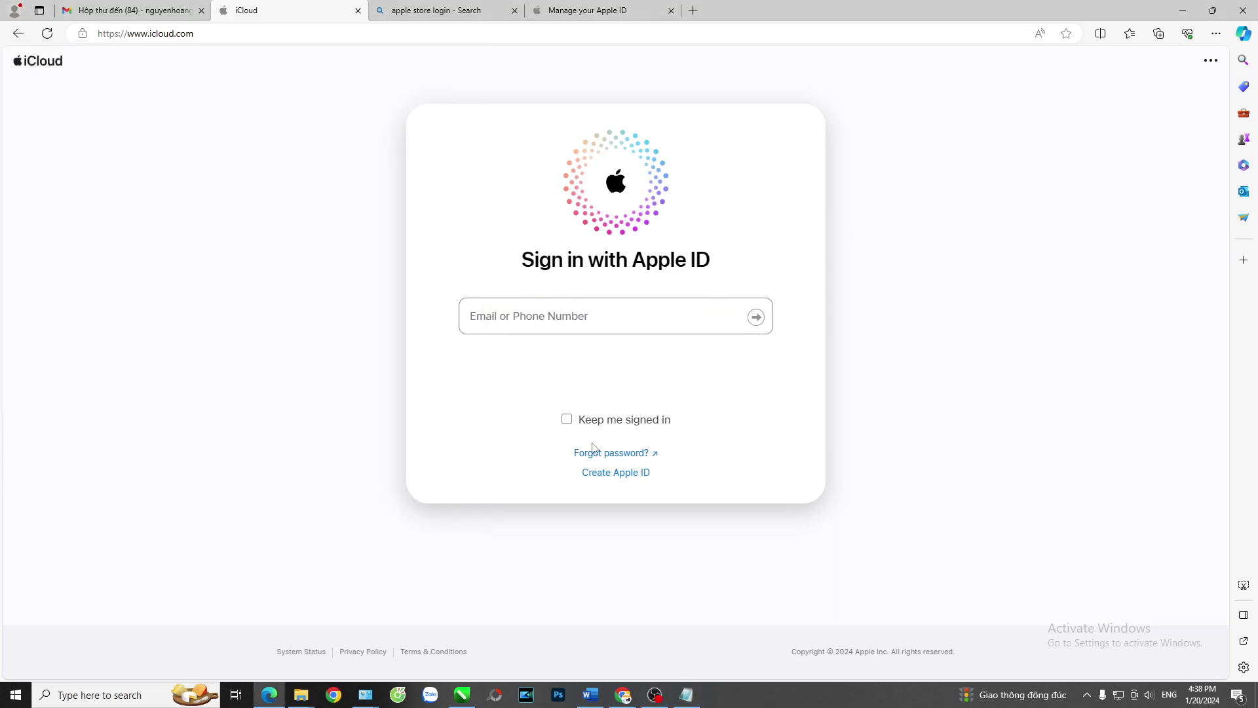
left_click(614, 477)
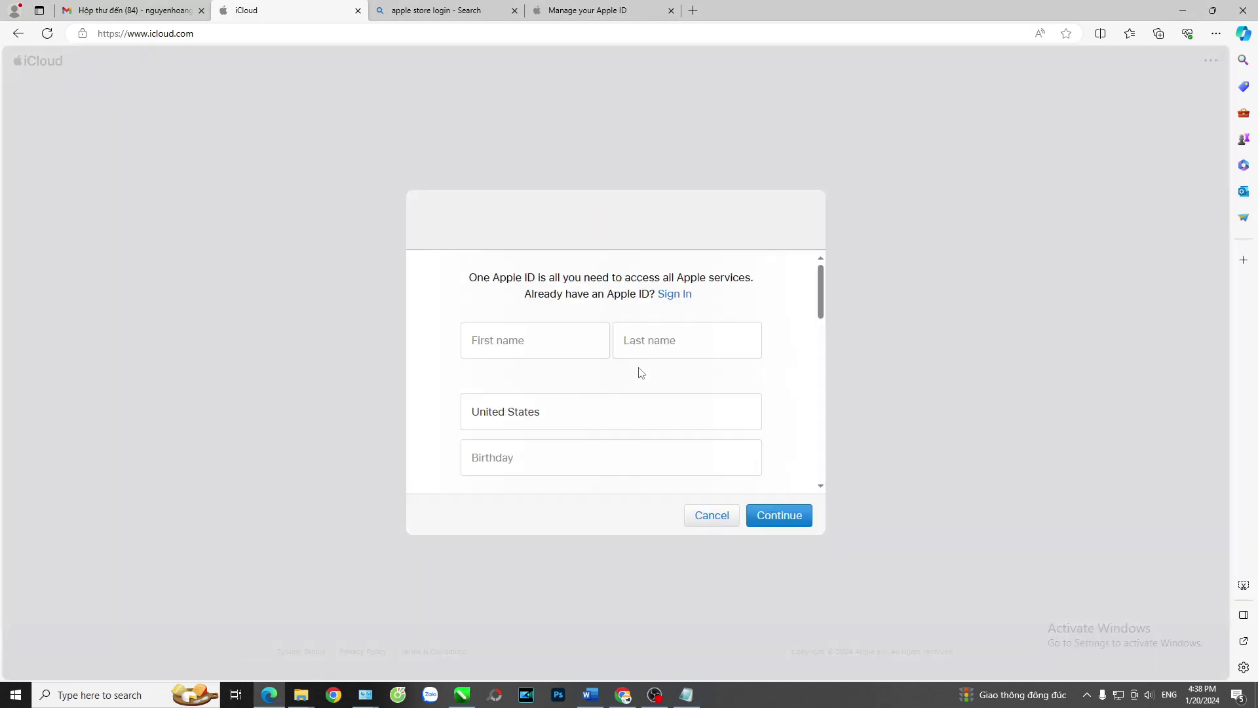
- Enter the first name and last name on the new Apple ID form
left_click(541, 343)
type("kenh")
key("Tab")
type("dl")
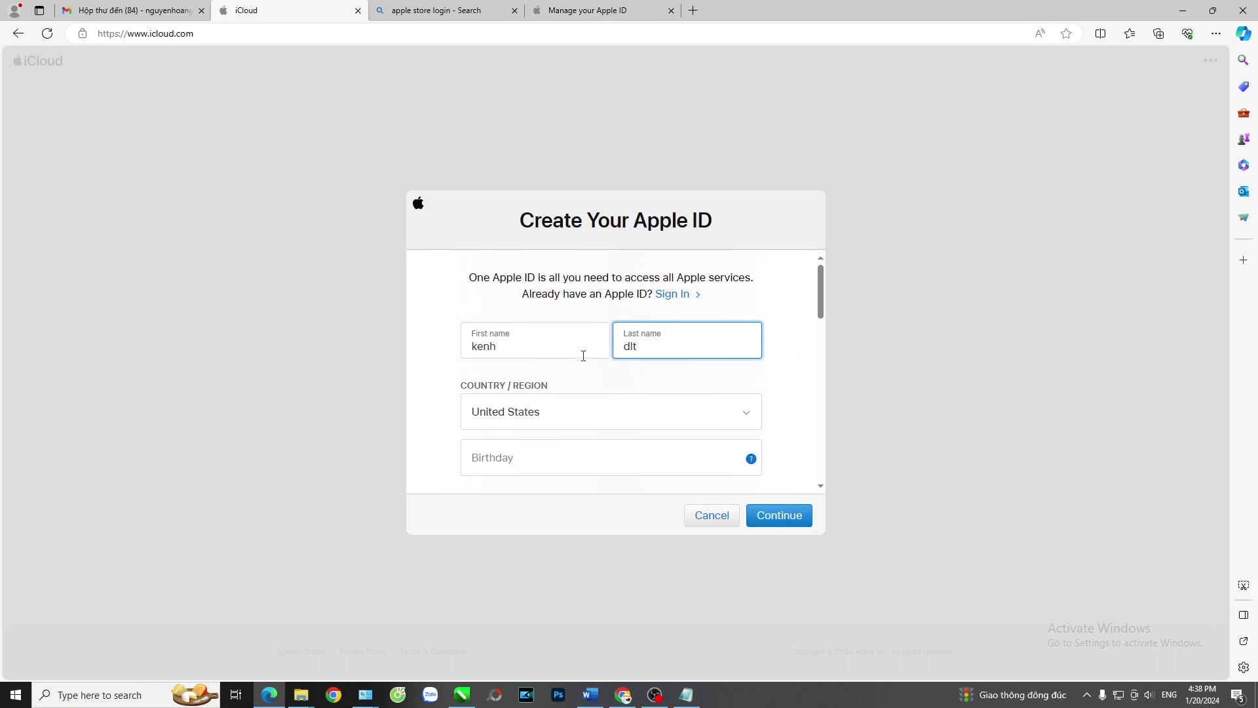
- Choose Vietnam as the country/region, then go to the birthday field
left_click(572, 422)
scroll(752, 373, "down", 3)
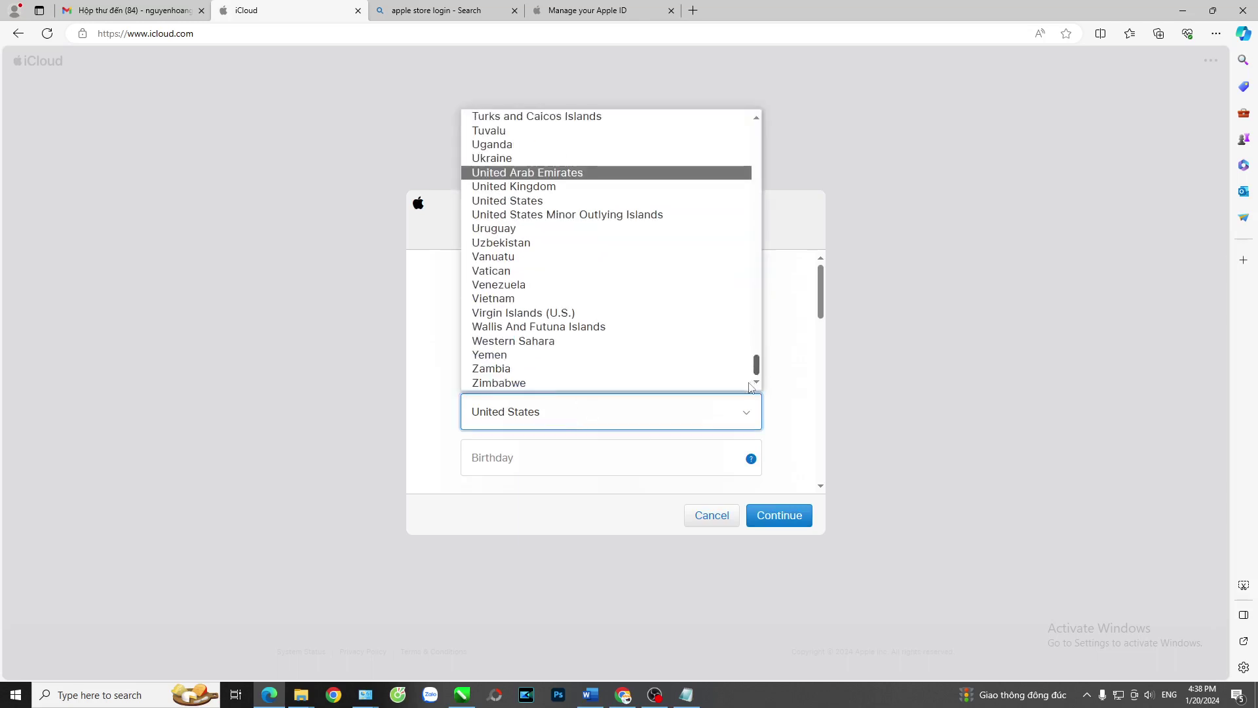
left_click(563, 298)
scroll(553, 459, "down", 1)
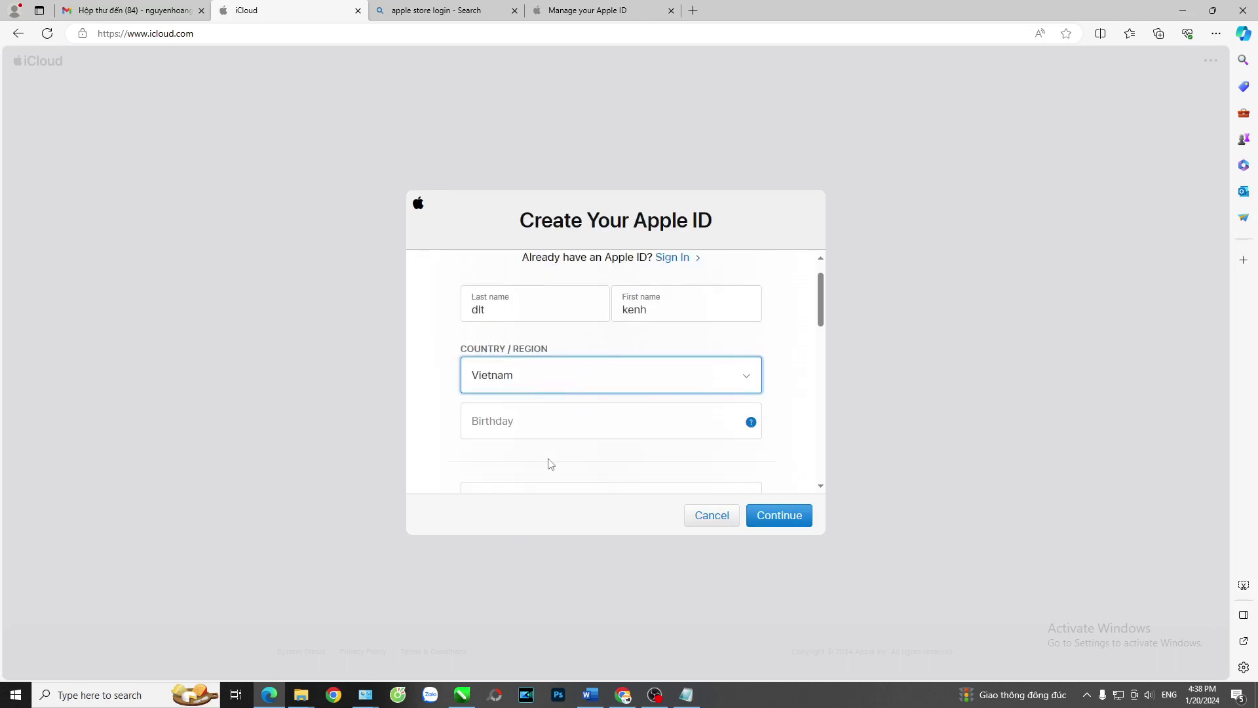
left_click(531, 418)
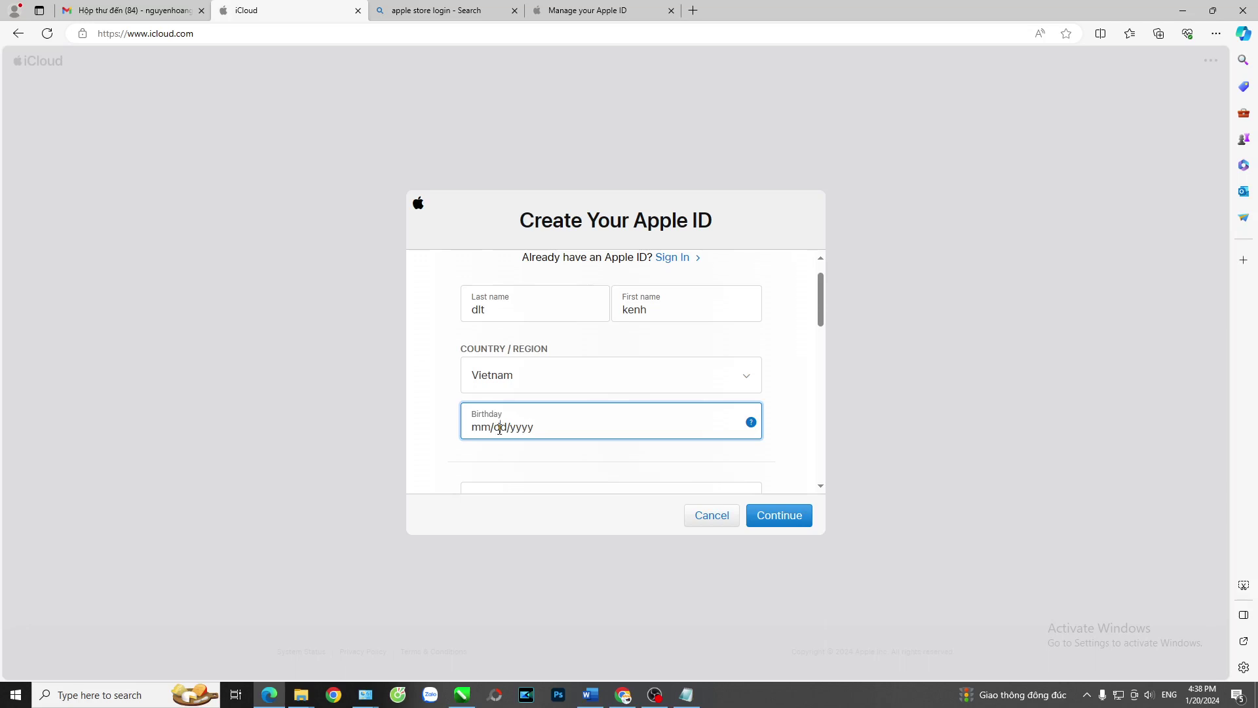
left_click_drag(562, 424, 470, 424)
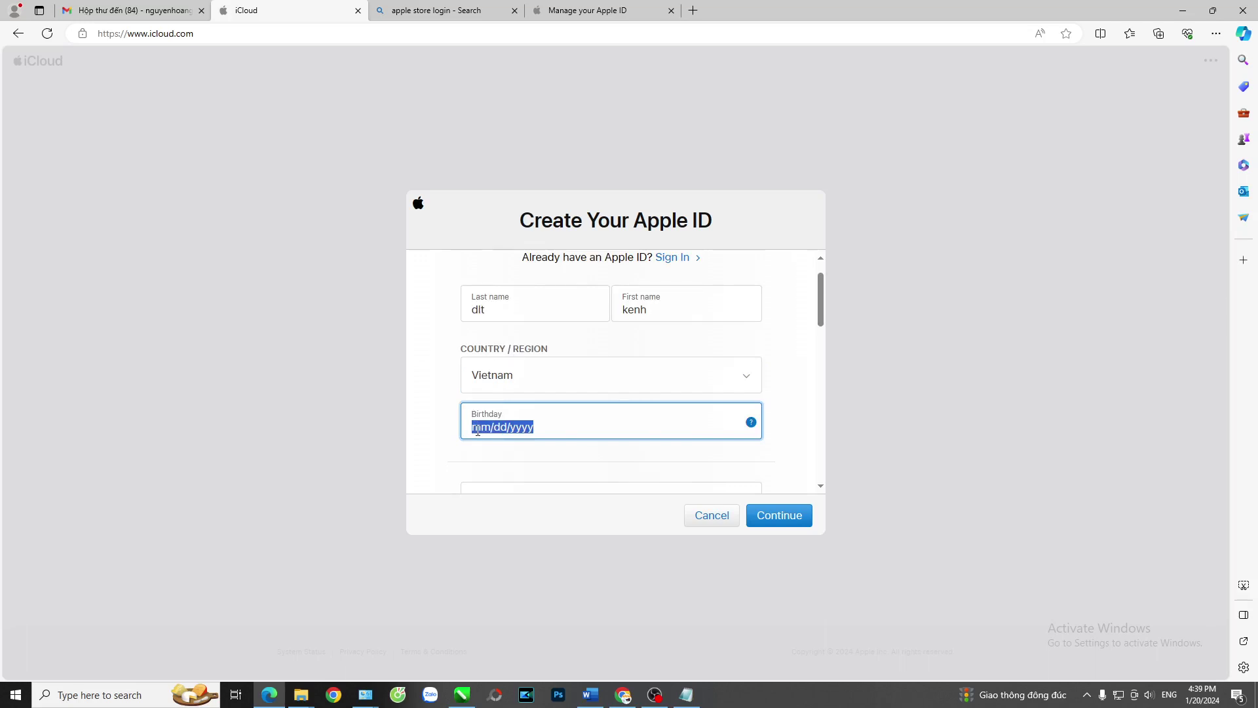
left_click(479, 427)
scroll(694, 426, "down", 1)
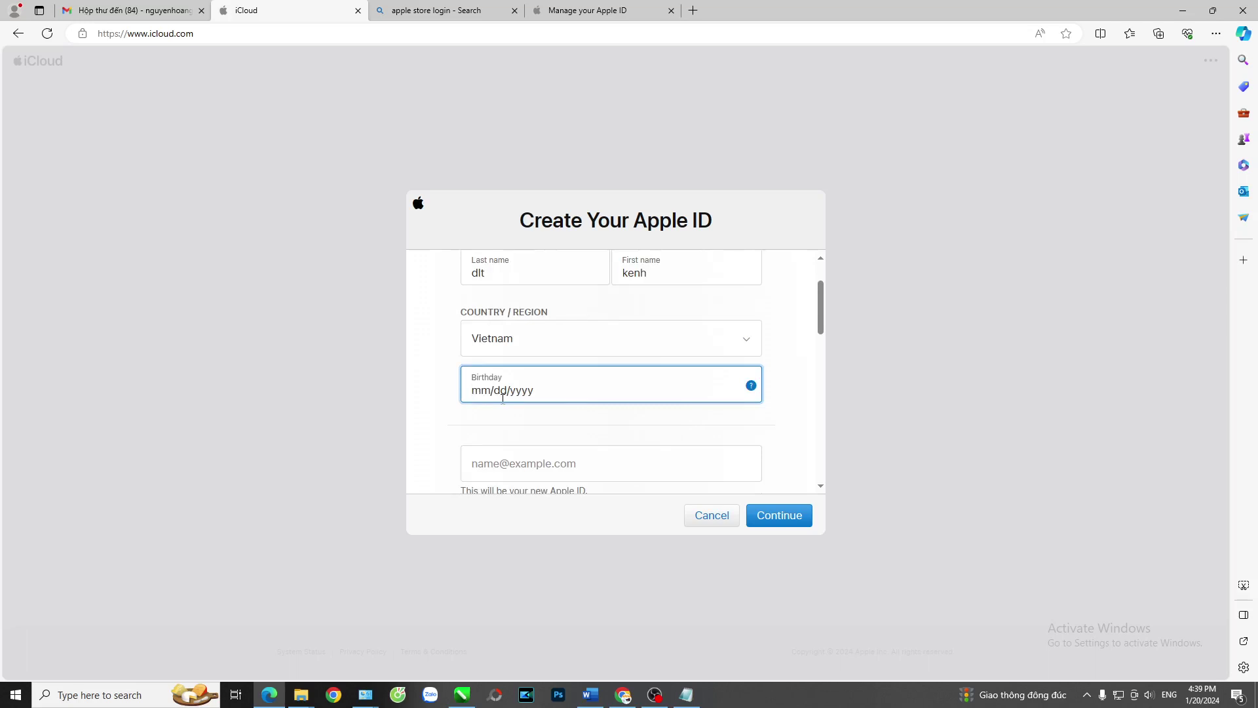
scroll(529, 439, "down", 1)
left_click(529, 427)
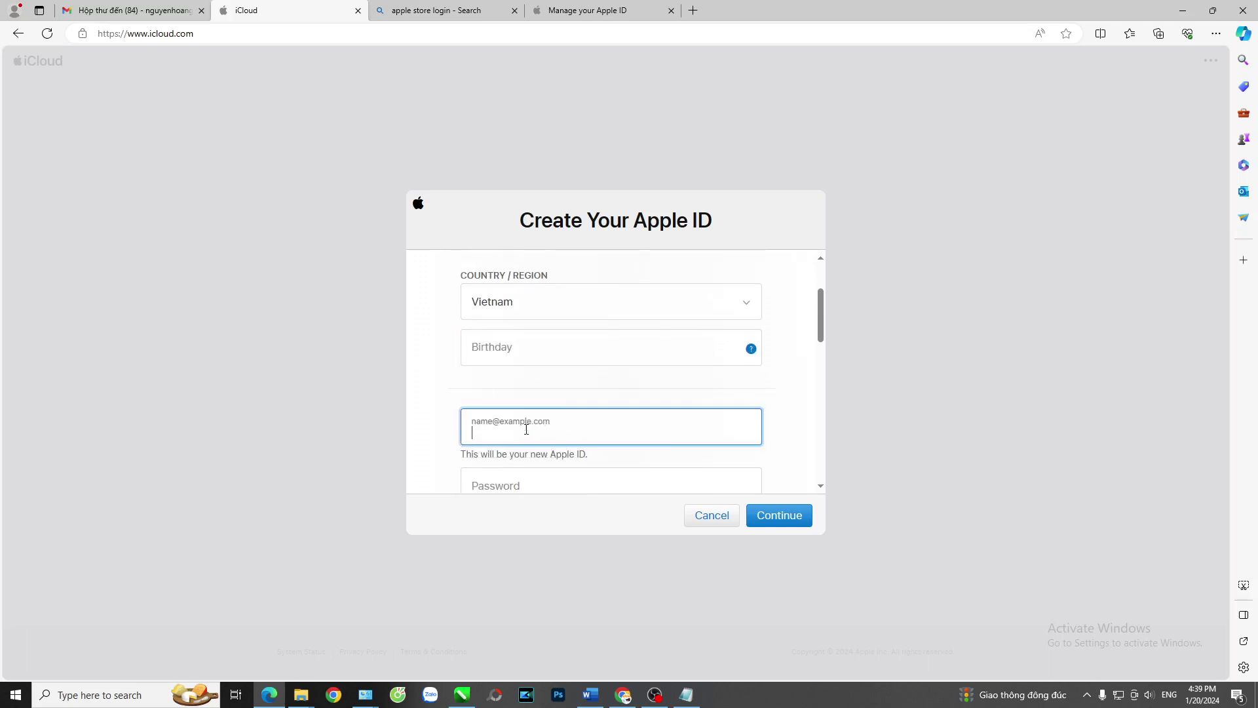
left_click(536, 350)
left_click_drag(561, 350, 512, 354)
type("1")
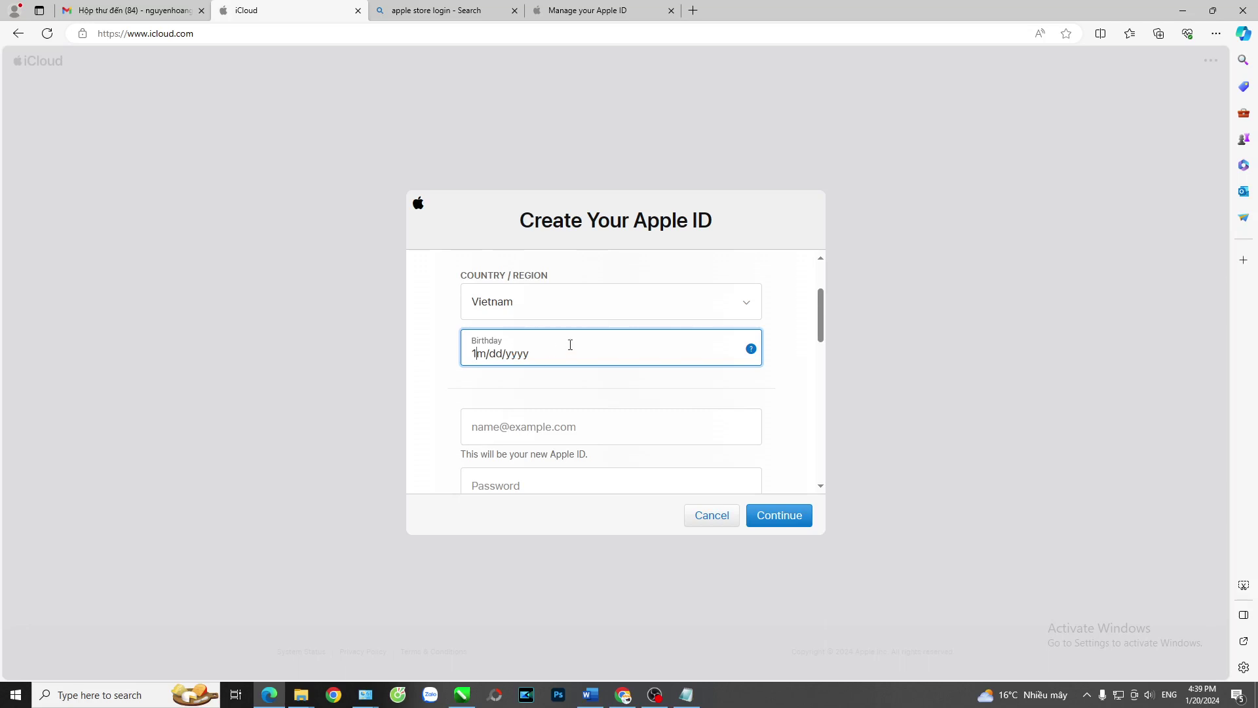
type("0/02/1990")
- Copy the Gmail account's email address from the Google account panel, then return to the form
left_click(507, 427)
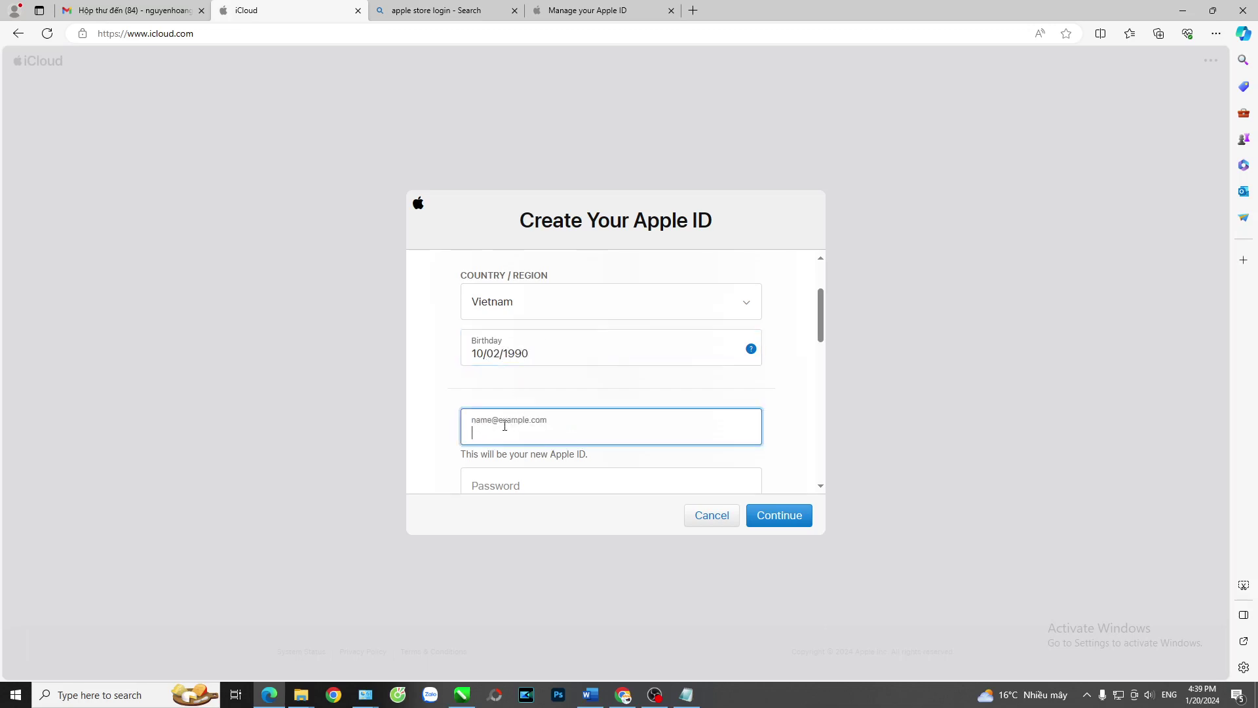
left_click(156, 11)
left_click(1207, 67)
left_click_drag(1018, 107, 1150, 117)
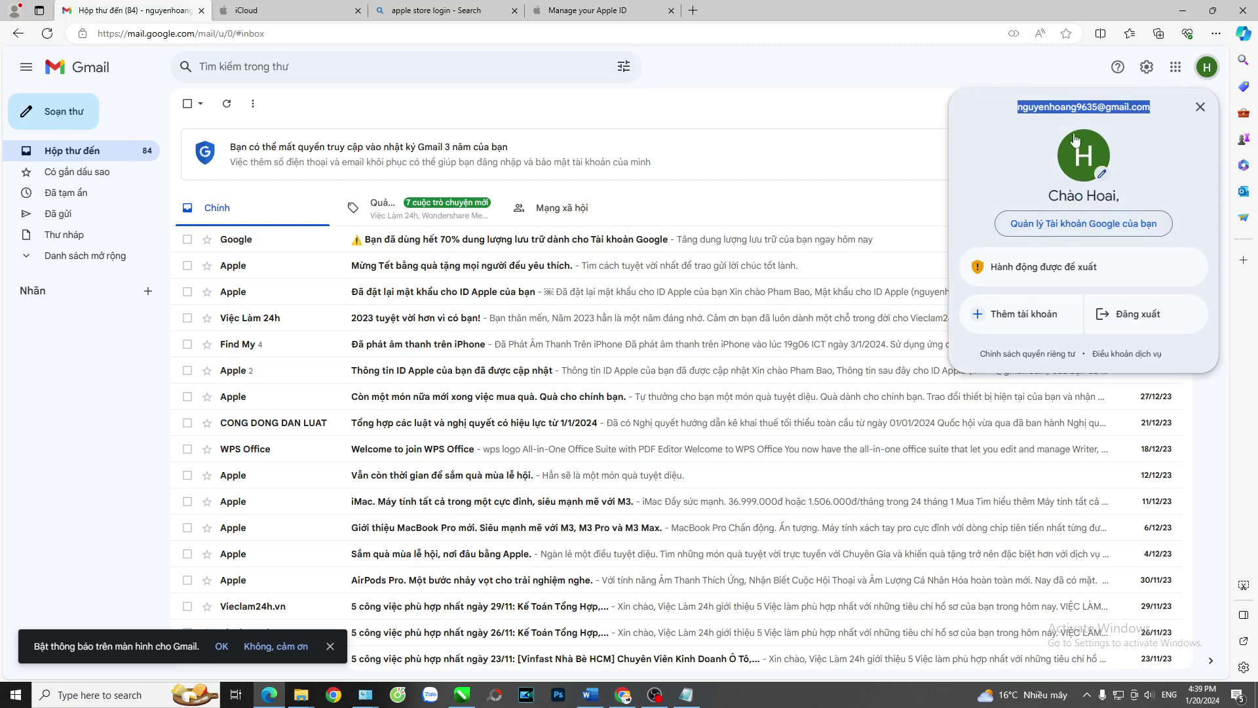
right_click(1055, 108)
left_click(1048, 119)
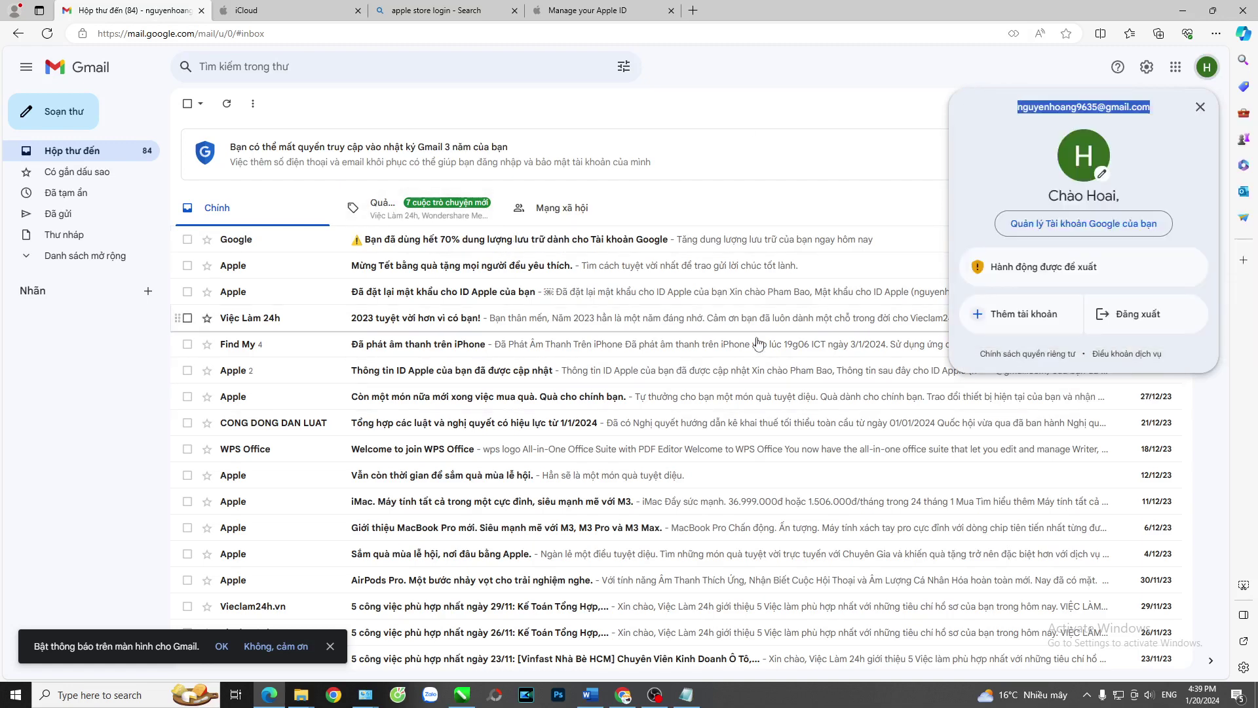
left_click(83, 386)
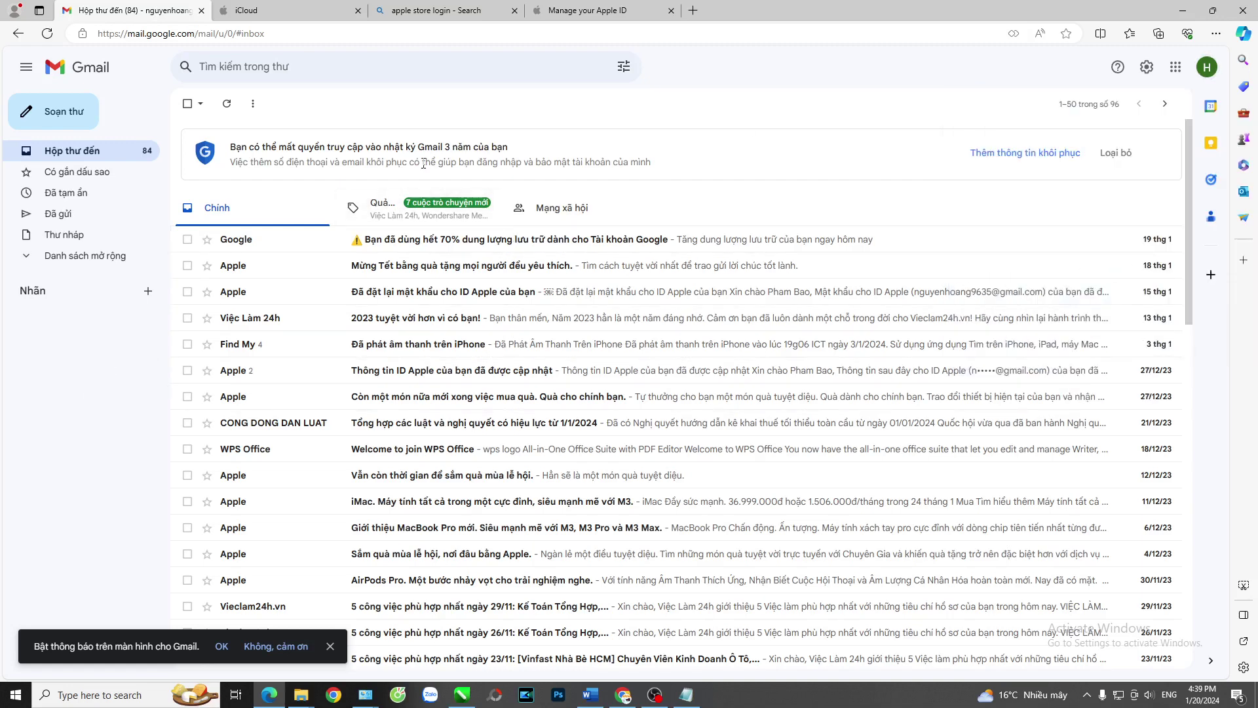
left_click(288, 8)
right_click(506, 396)
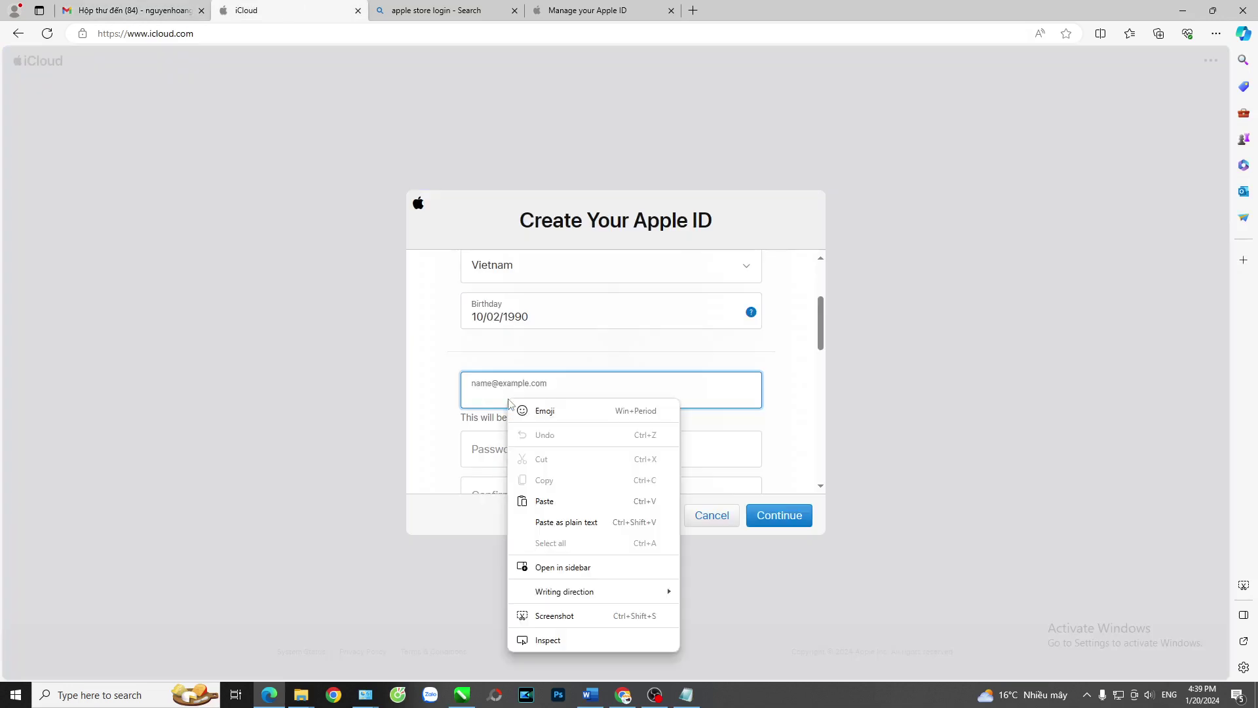
- Paste the copied Gmail address as the new Apple ID email, then go to the password field
left_click(539, 503)
scroll(553, 481, "down", 1)
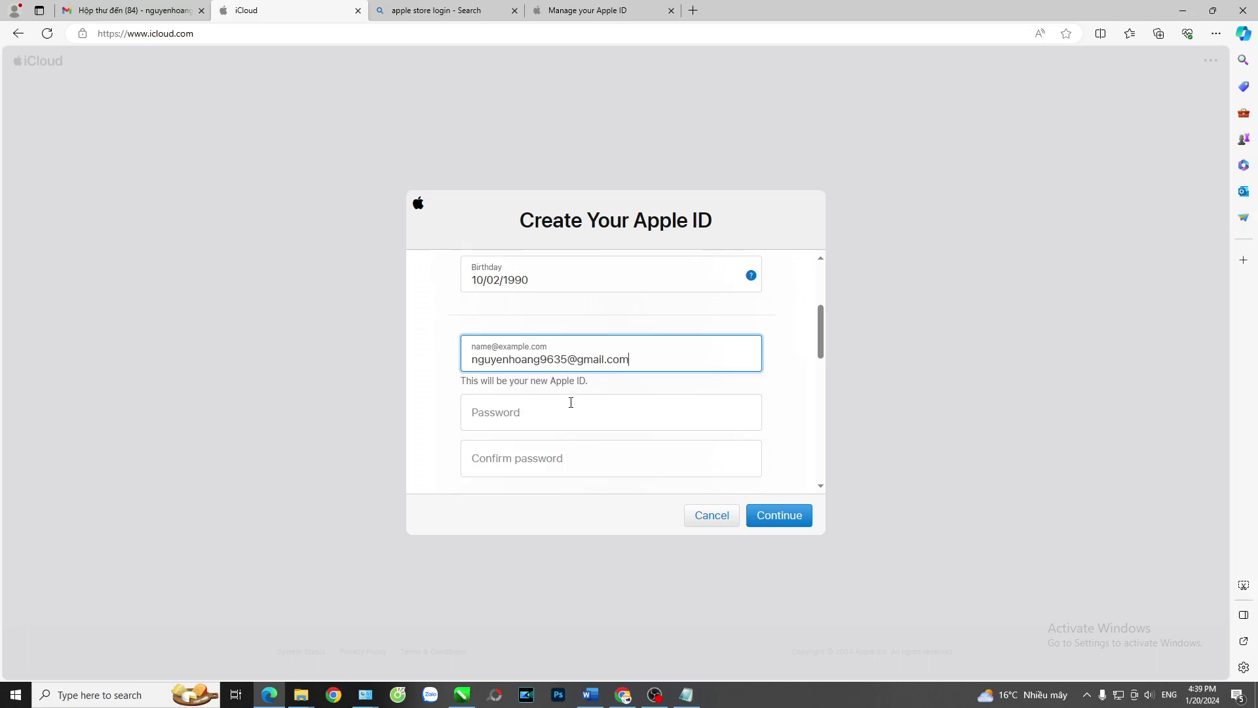
scroll(557, 413, "down", 1)
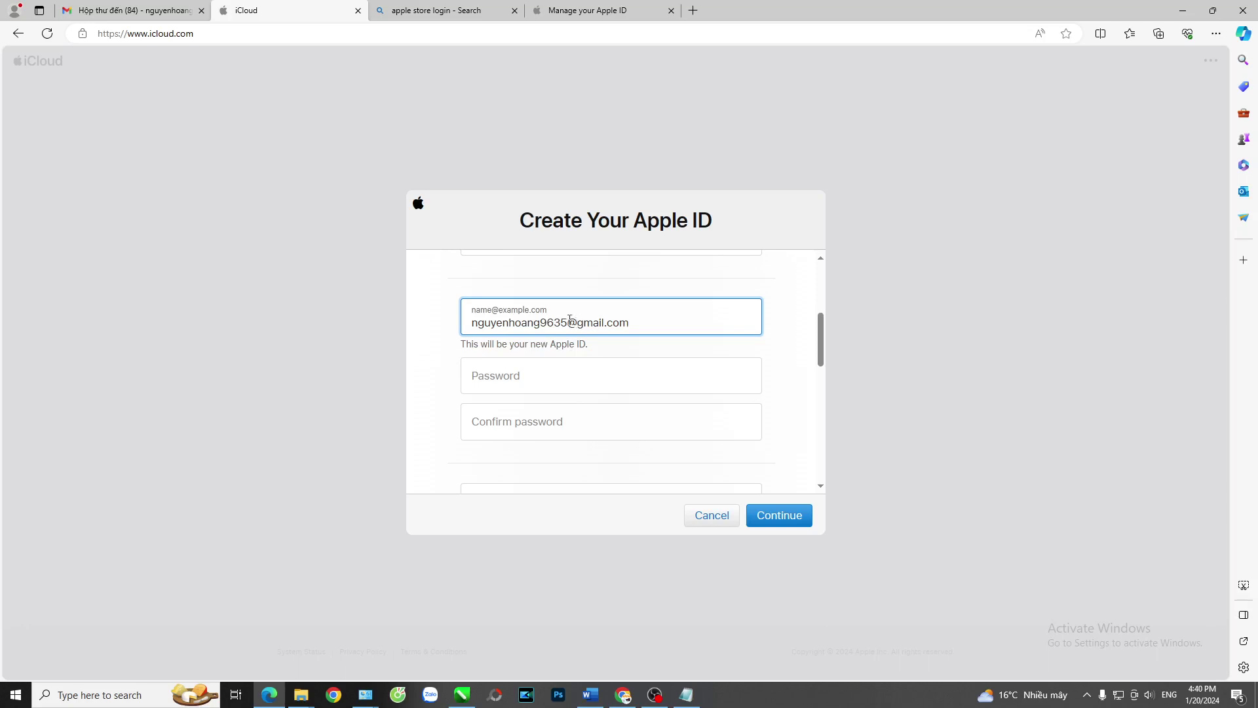
left_click_drag(564, 321, 457, 323)
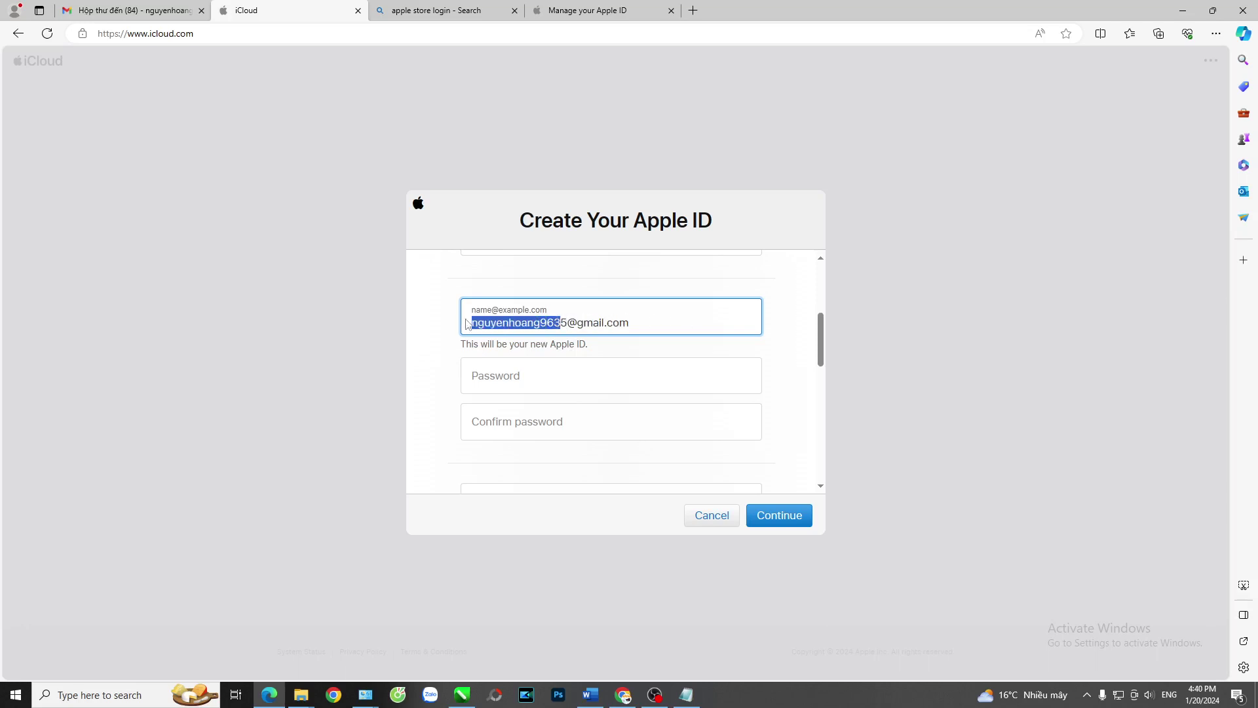
left_click(576, 385)
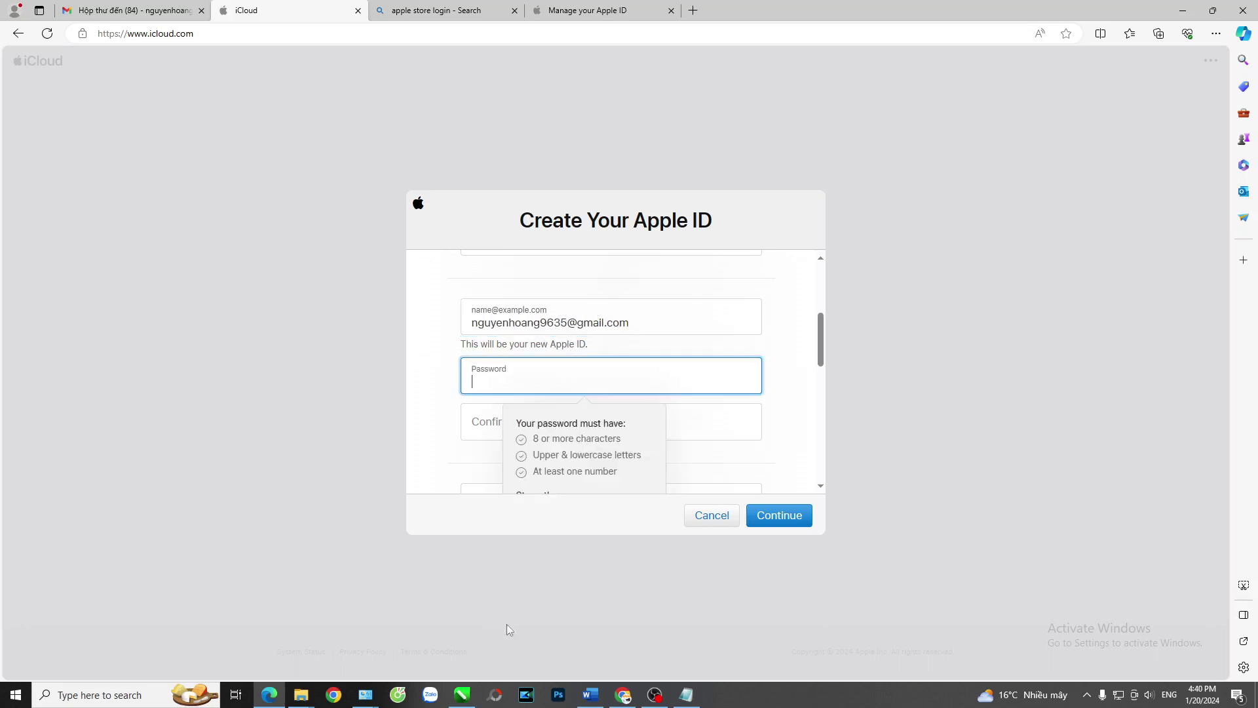
- Add a 'Mật khẩu:' label after the saved email in Notepad and move its window aside
key("alt+Tab")
key("BackSpace")
type("P")
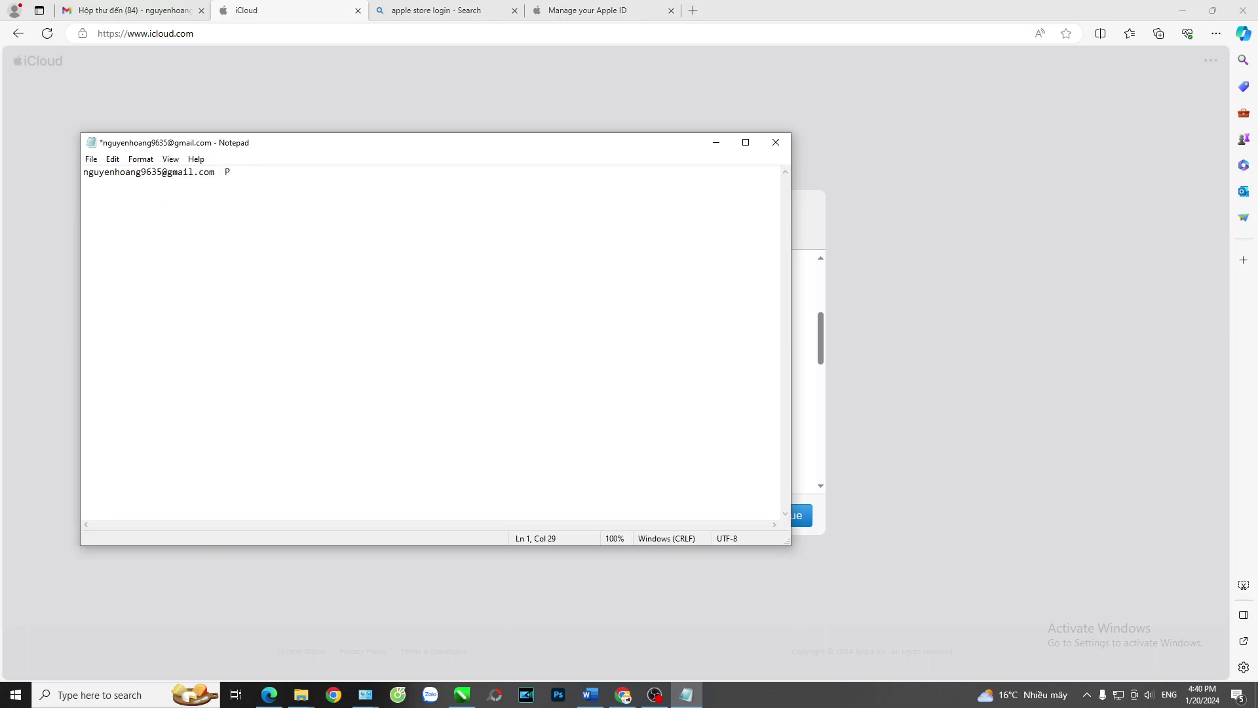
type("Mât khẩu:")
left_click_drag(696, 269, 1074, 404)
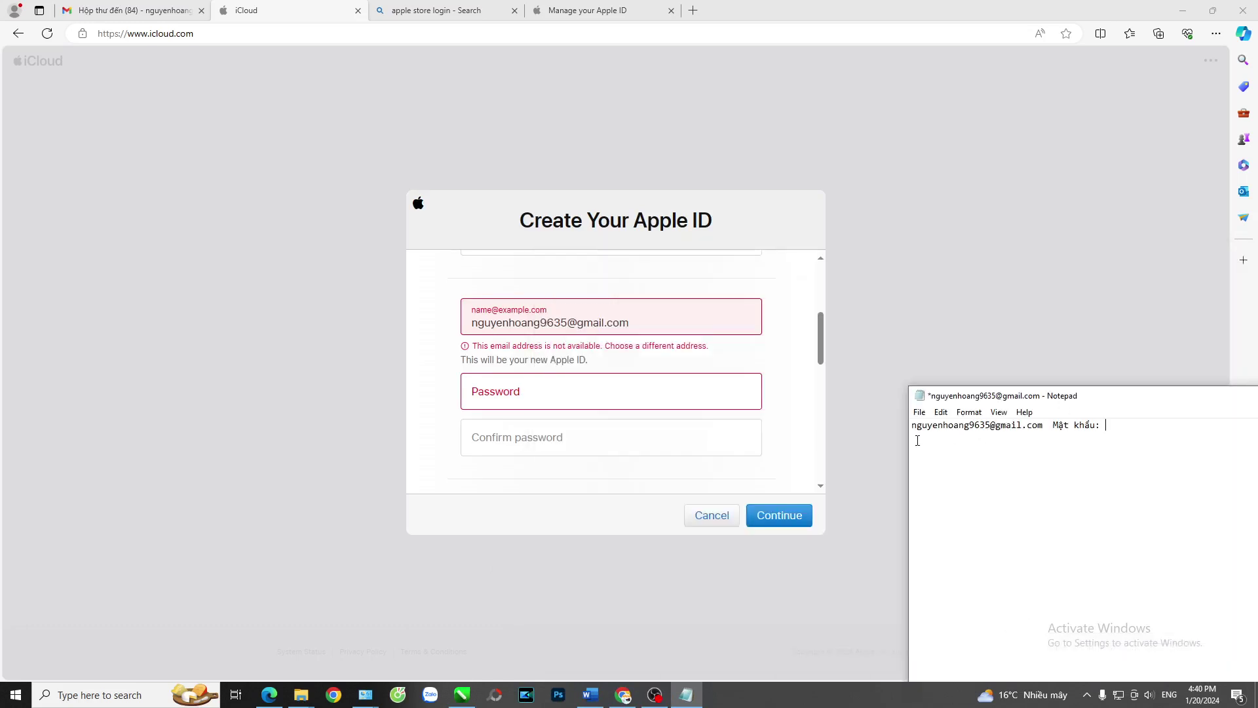
left_click(488, 321)
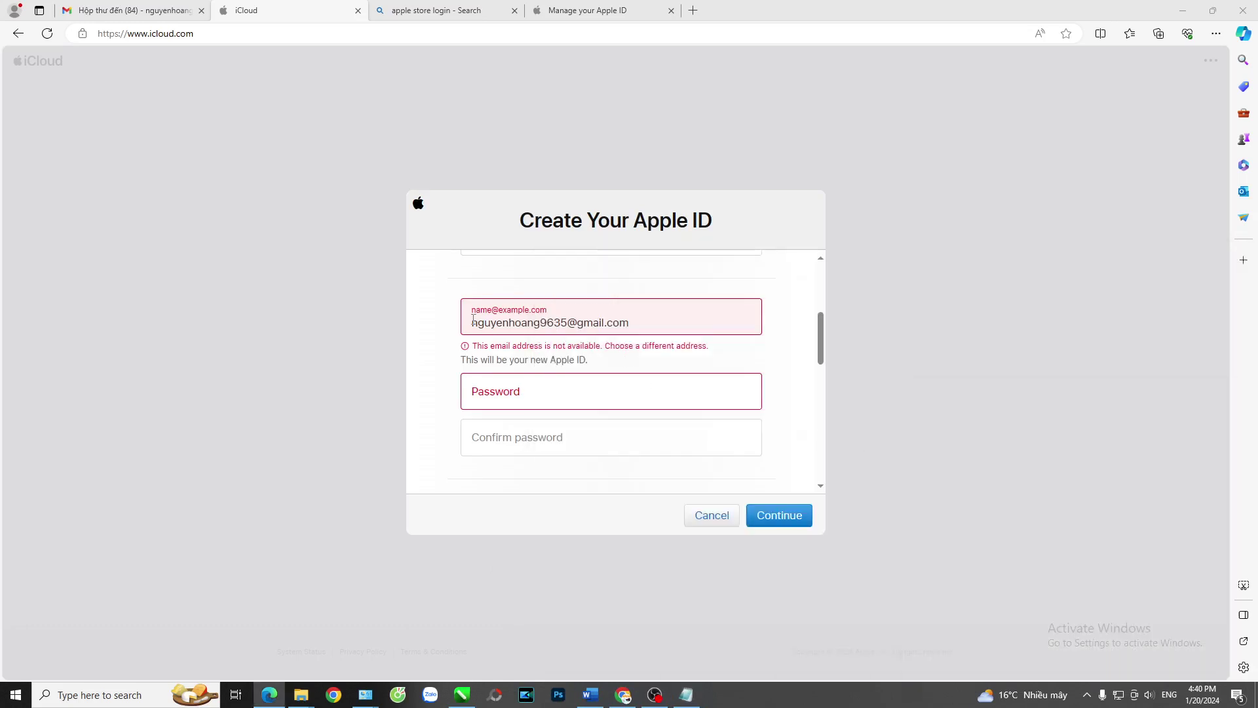
key("ctrl+1")
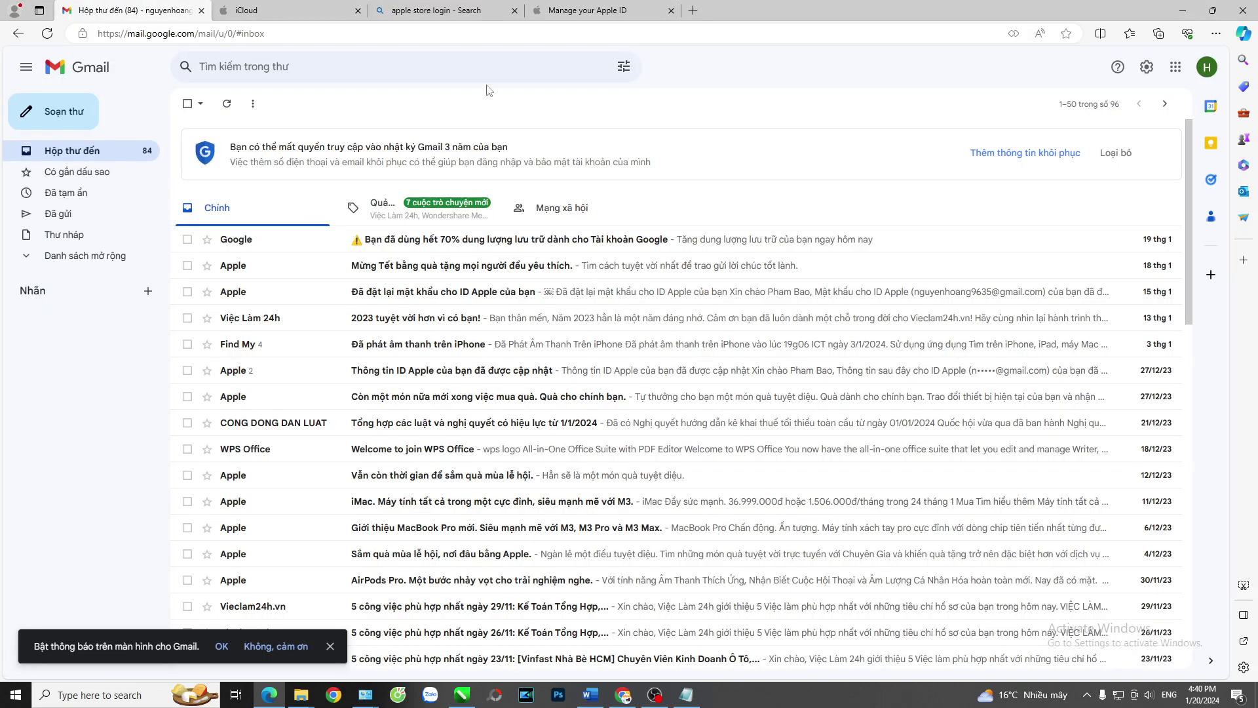
left_click(481, 70)
key("Return")
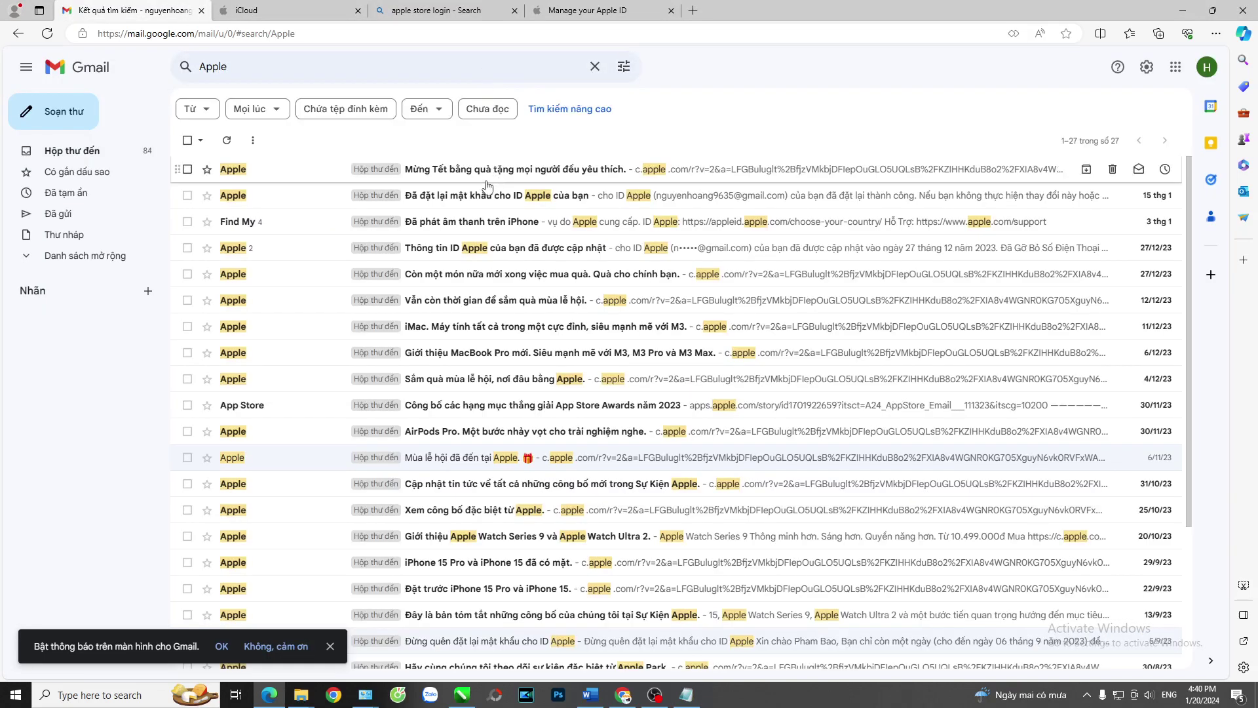
left_click(114, 148)
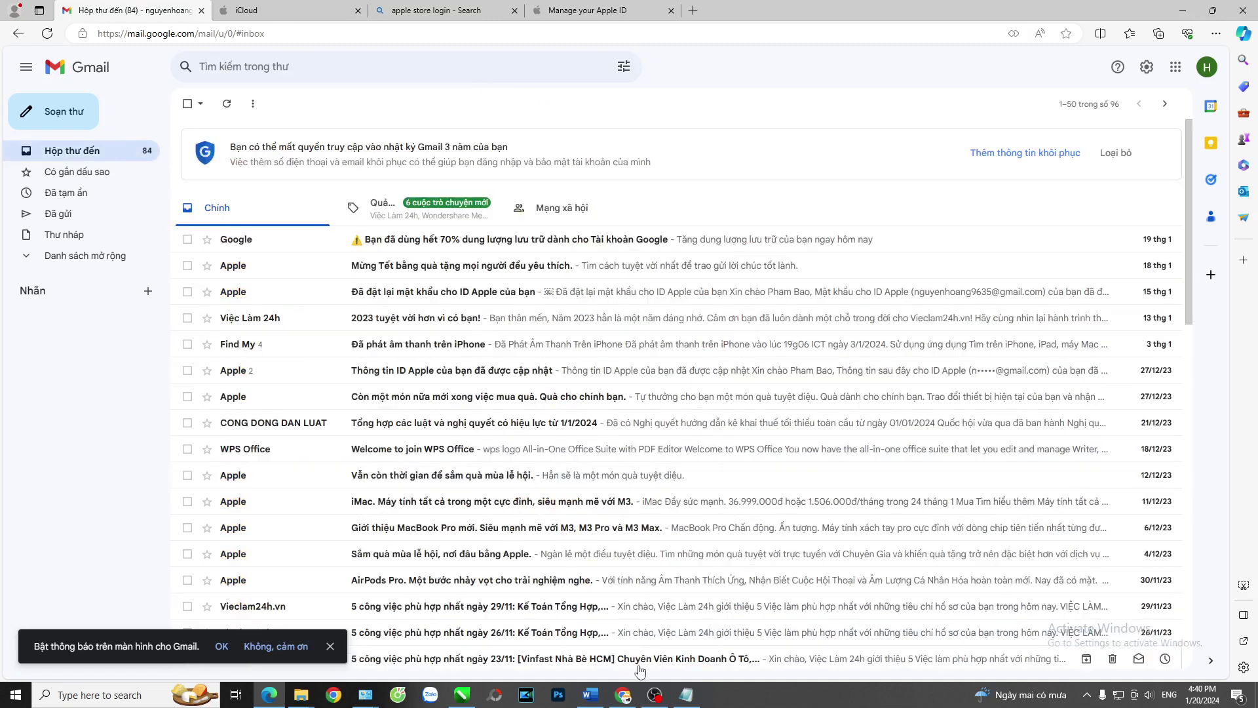
left_click(334, 694)
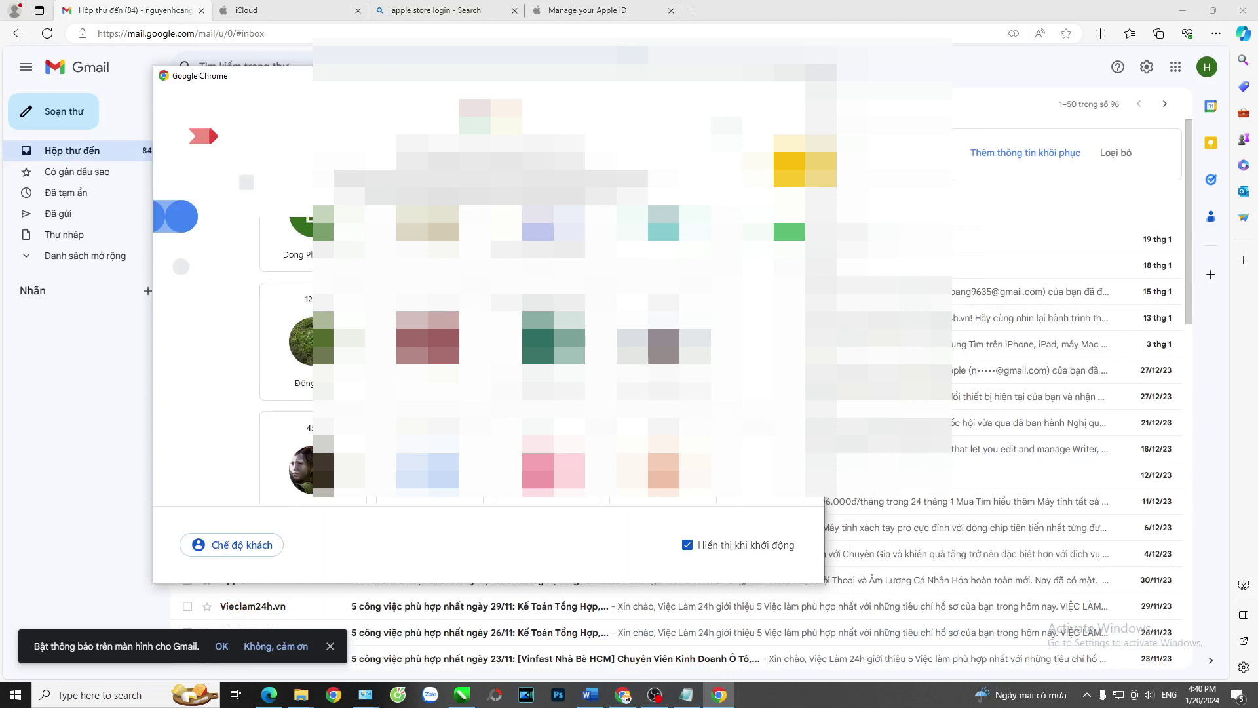
- Scroll through the Chrome profile picker and open a different profile in a new window
scroll(485, 327, "down", 5)
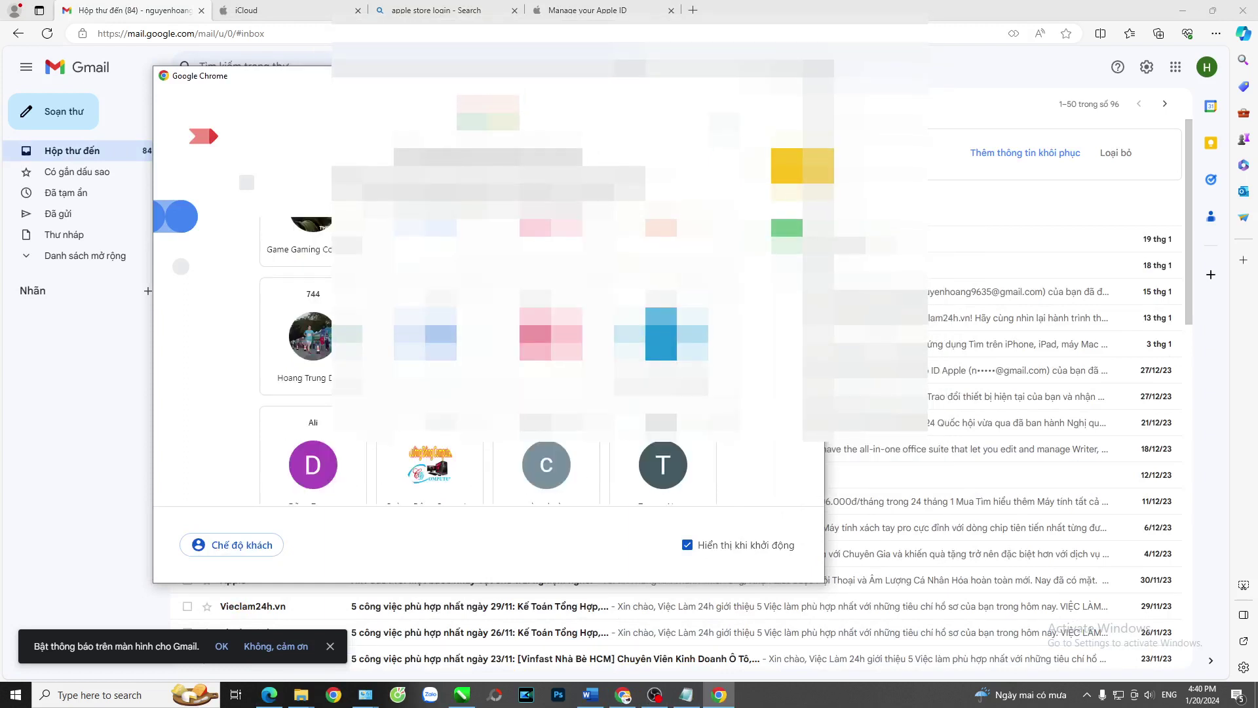
scroll(485, 328, "down", 3)
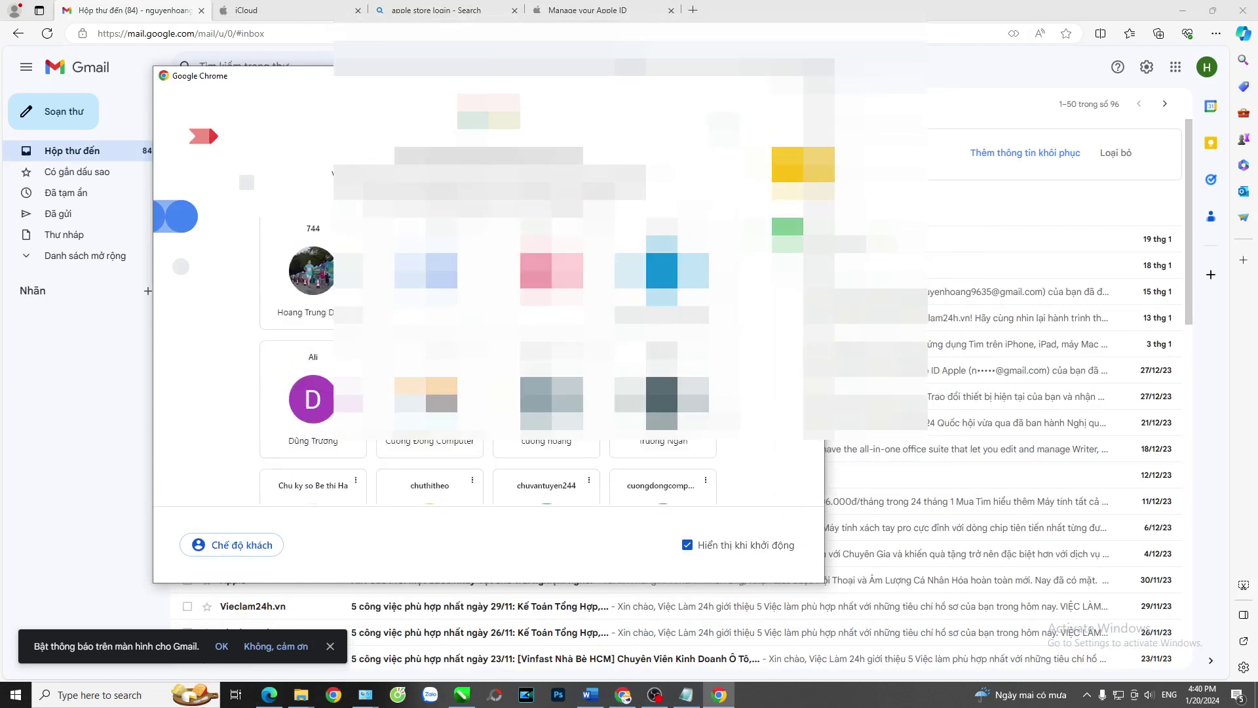
scroll(484, 328, "down", 5)
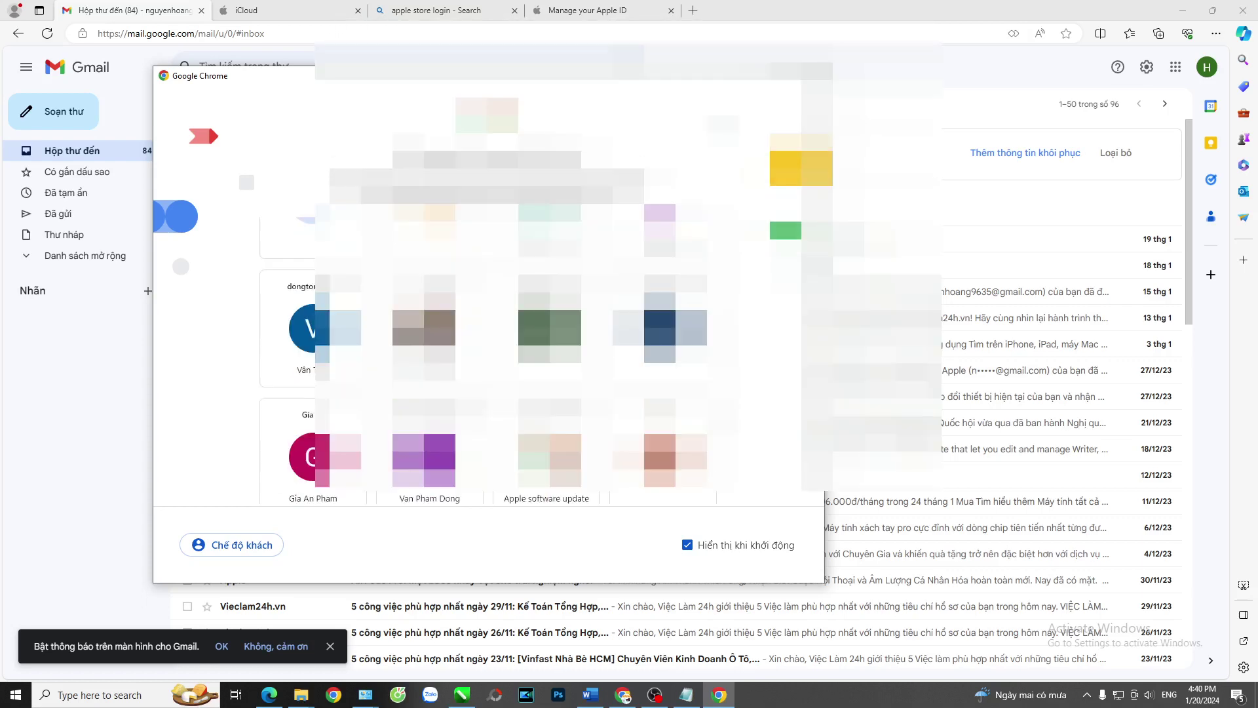
scroll(484, 328, "down", 2)
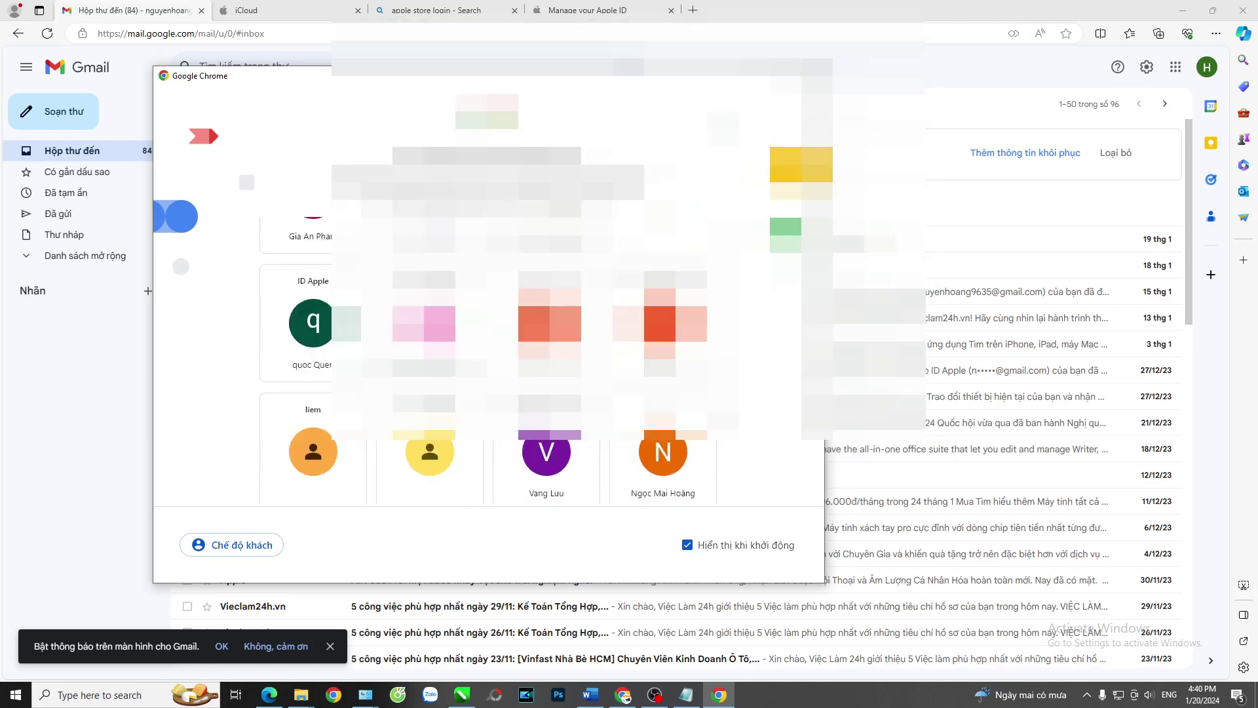
scroll(485, 327, "down", 1)
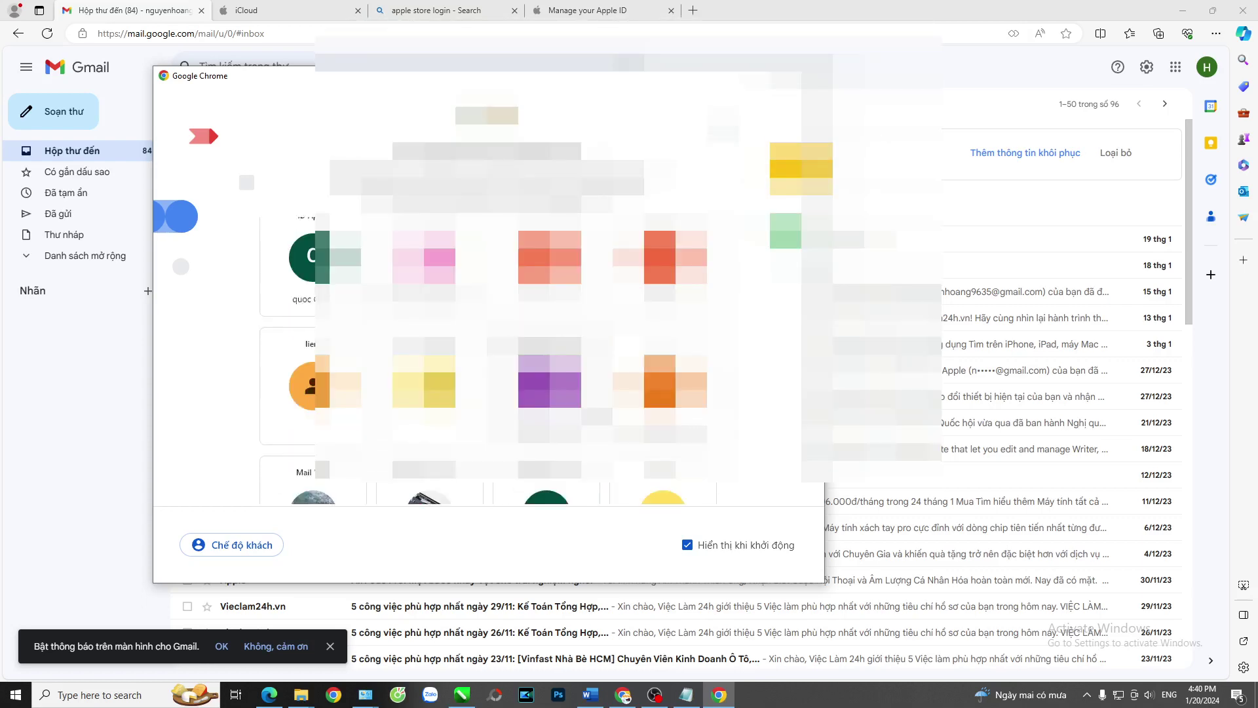
scroll(485, 327, "down", 2)
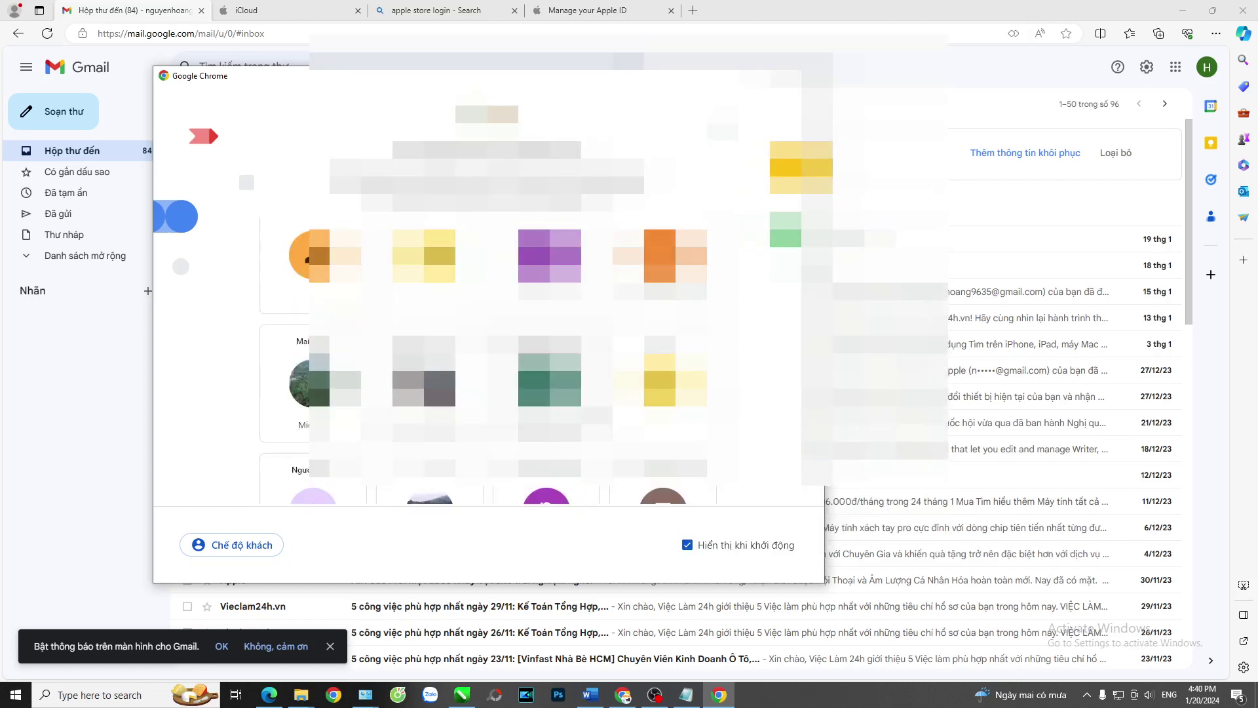
scroll(485, 327, "down", 1)
scroll(484, 328, "down", 3)
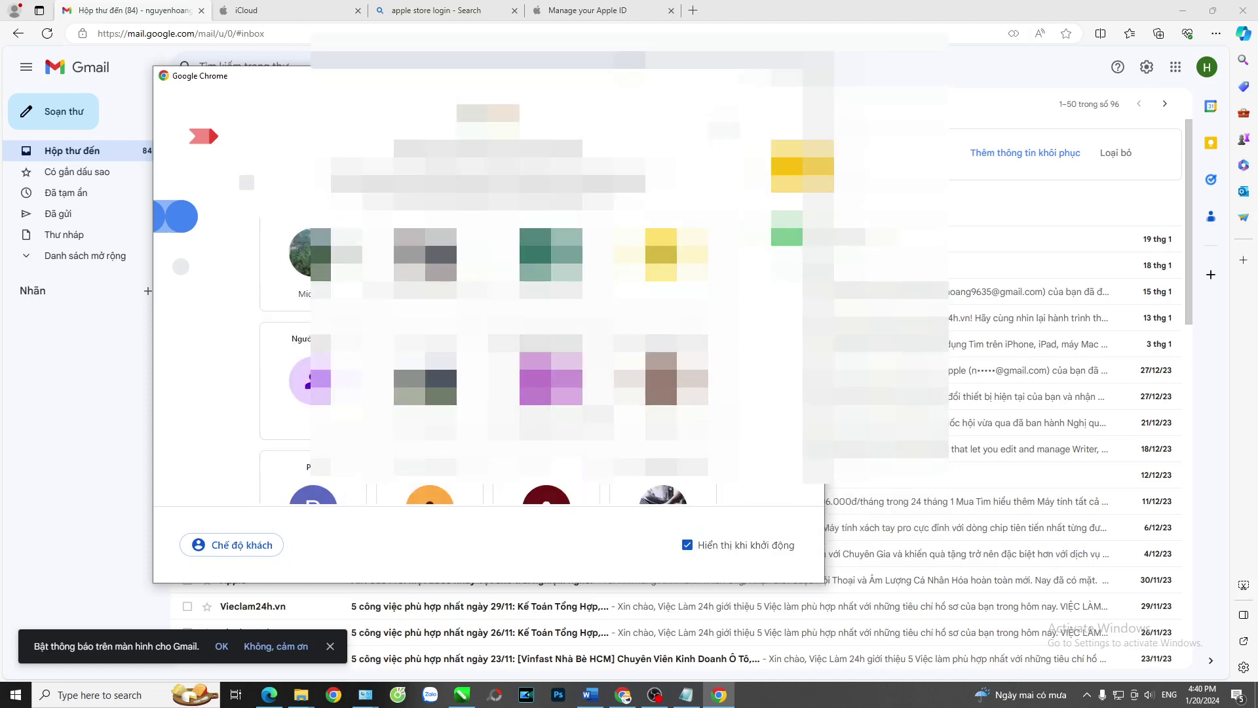
scroll(485, 328, "up", 1)
left_click(660, 344)
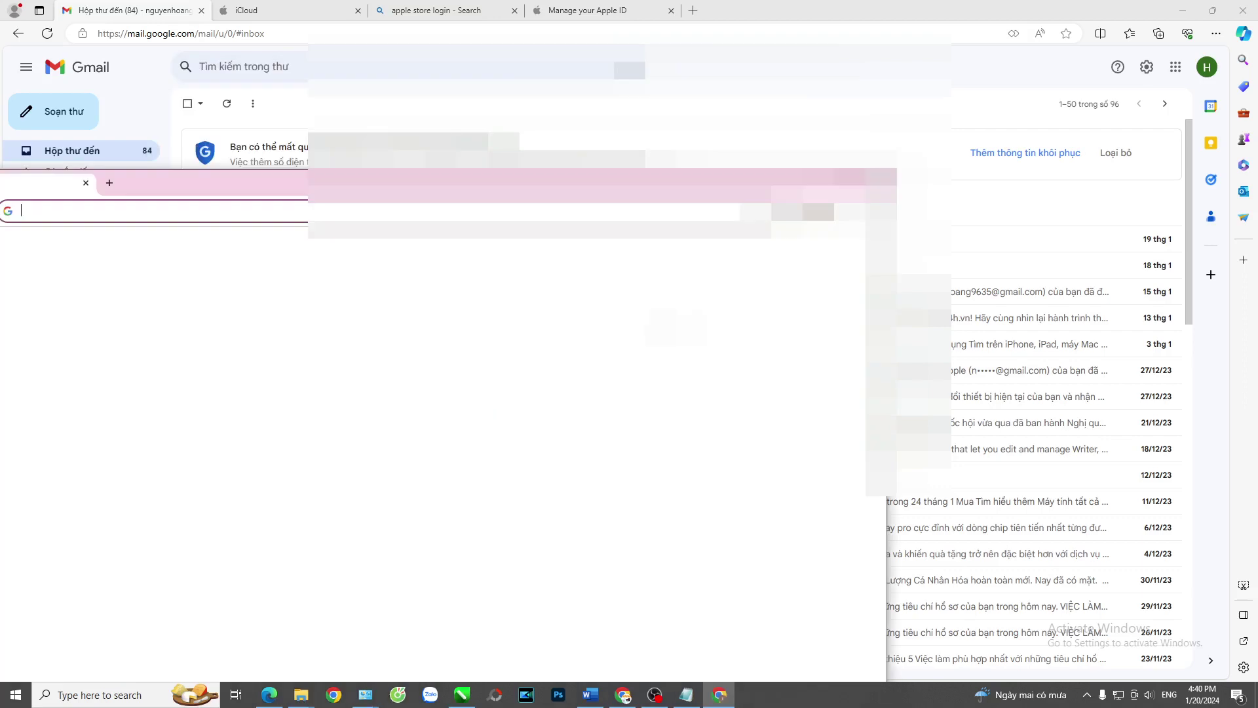
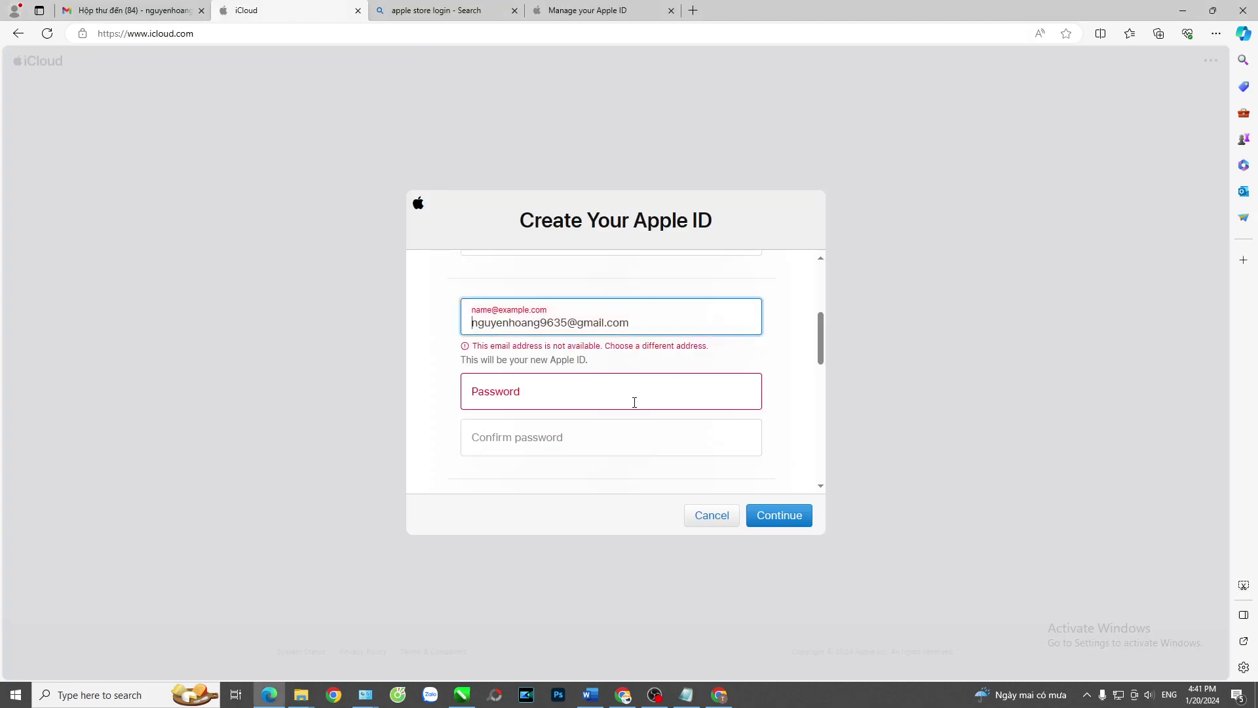
- Paste the new email into the Apple ID field and place the Notepad notes beside the form
key("ctrl+a")
key("ctrl+v")
left_click(578, 378)
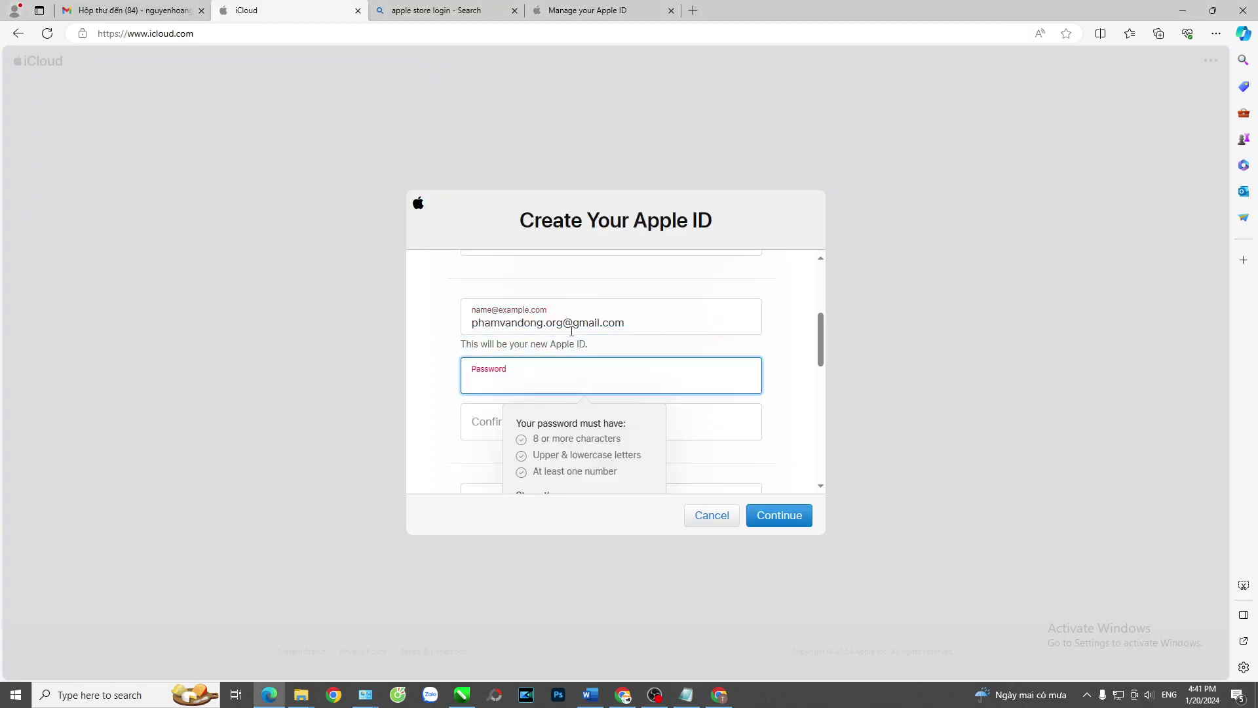
left_click(686, 694)
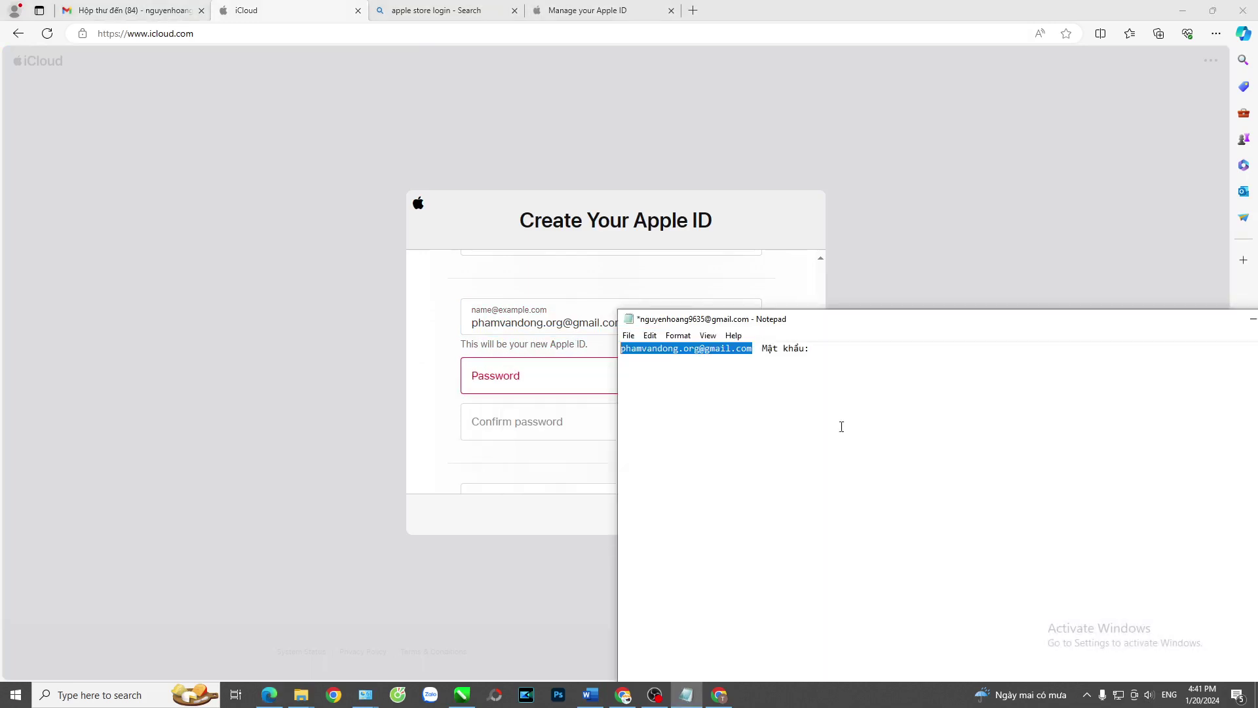
left_click_drag(723, 319, 760, 367)
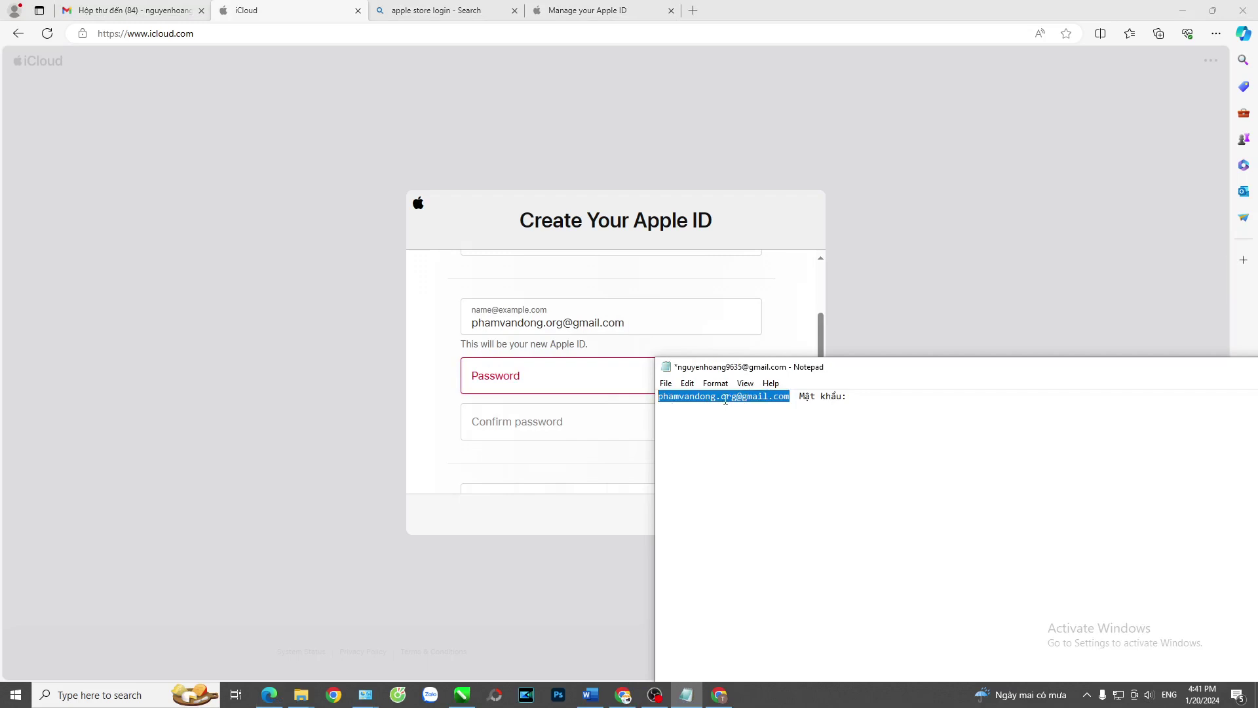
left_click(738, 397)
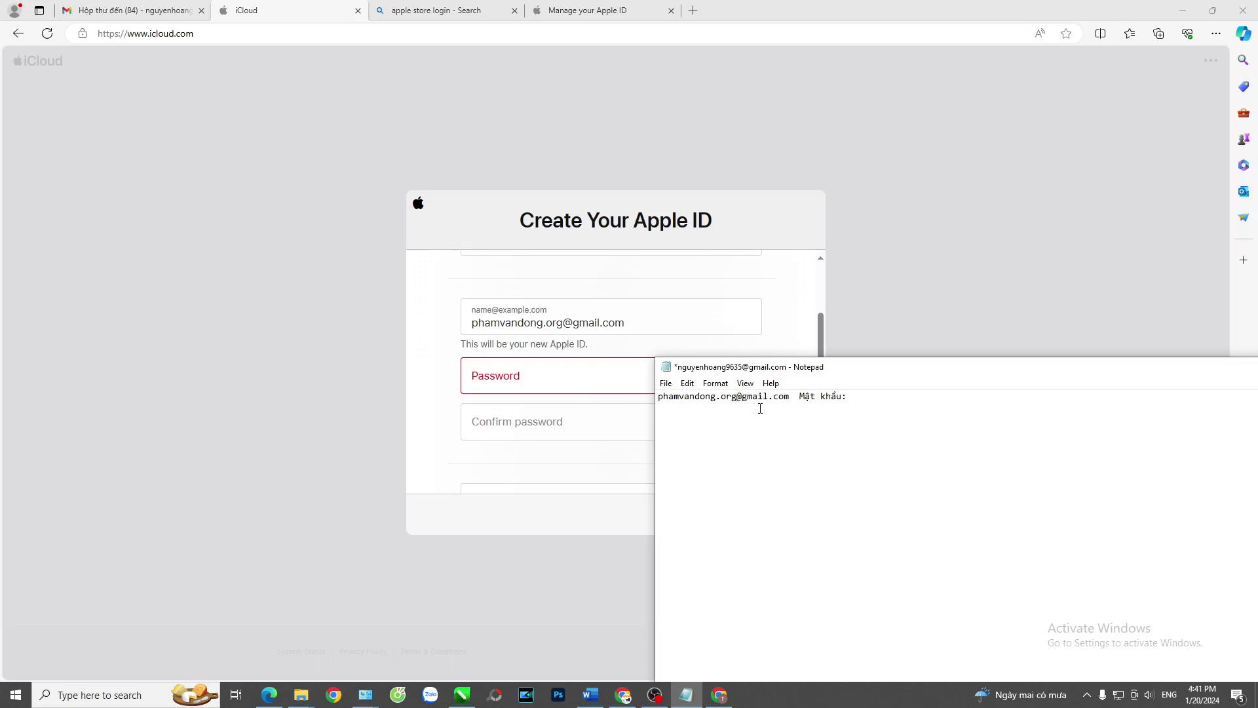
left_click(858, 395)
- Type the account password after 'Mật khẩu:' in the notes, select it, and save the file
left_click_drag(981, 414, 856, 395)
key("ctrl+s")
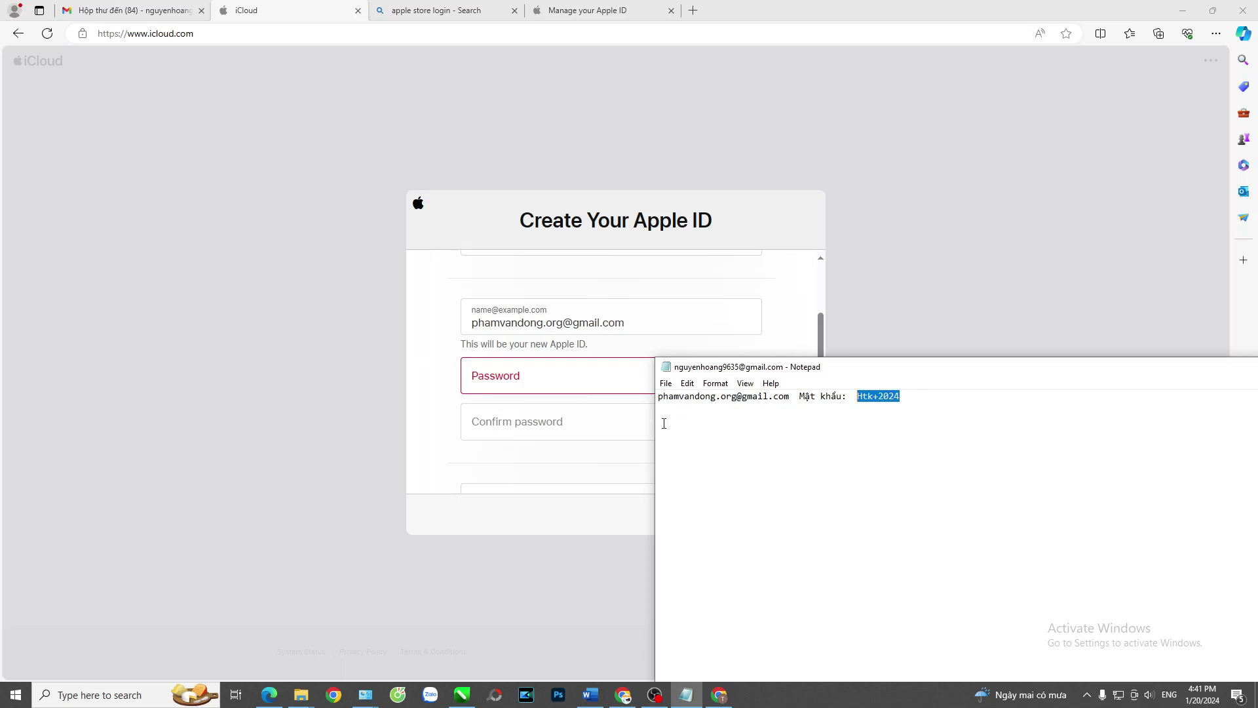
left_click_drag(659, 397, 777, 386)
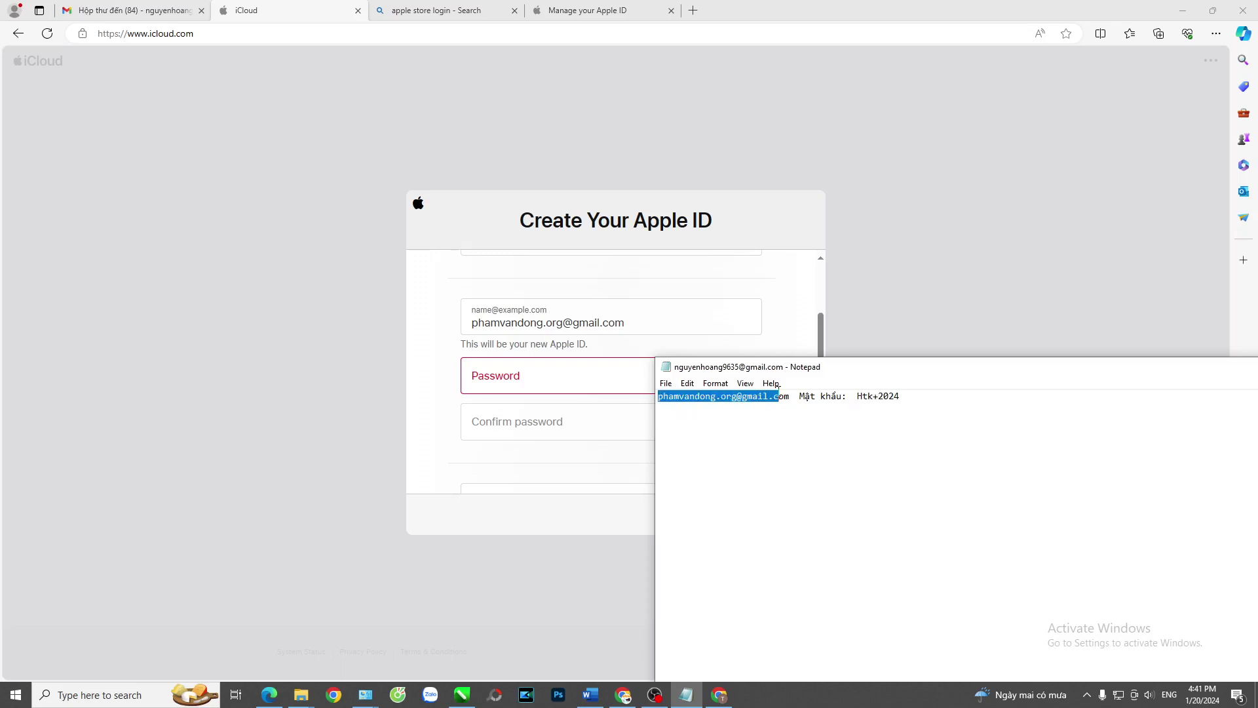
left_click(560, 387)
- Paste the password into both the password and confirm password fields and verify it
key("ctrl+v")
left_click(501, 426)
key("ctrl+v")
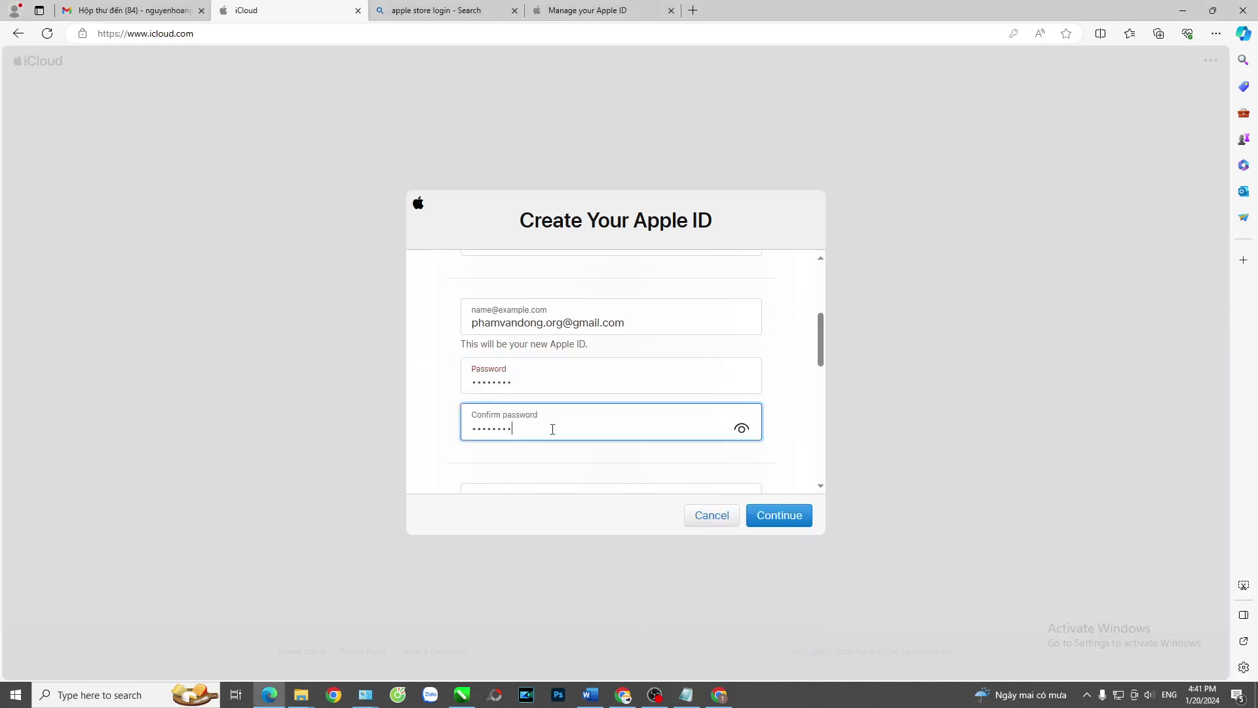
left_click(740, 427)
left_click(498, 448)
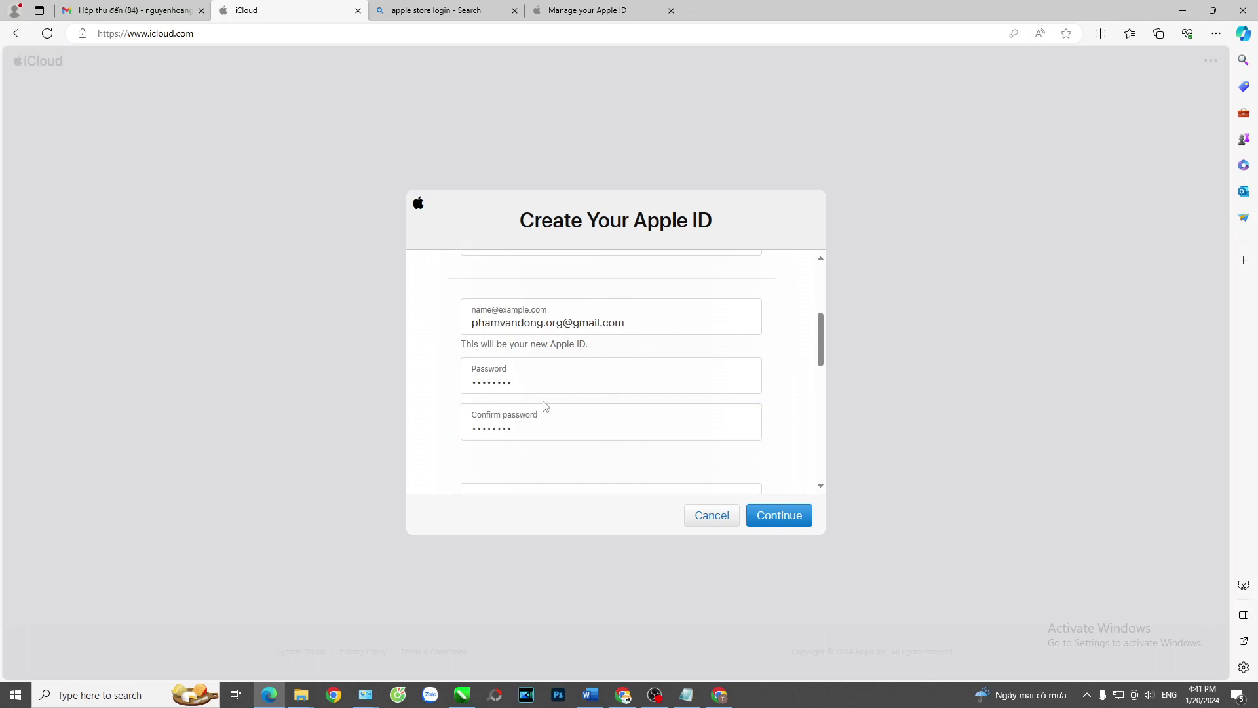
scroll(547, 405, "down", 1)
left_click(555, 400)
- Choose +84 (Vietnam) as the phone country code
scroll(564, 422, "down", 1)
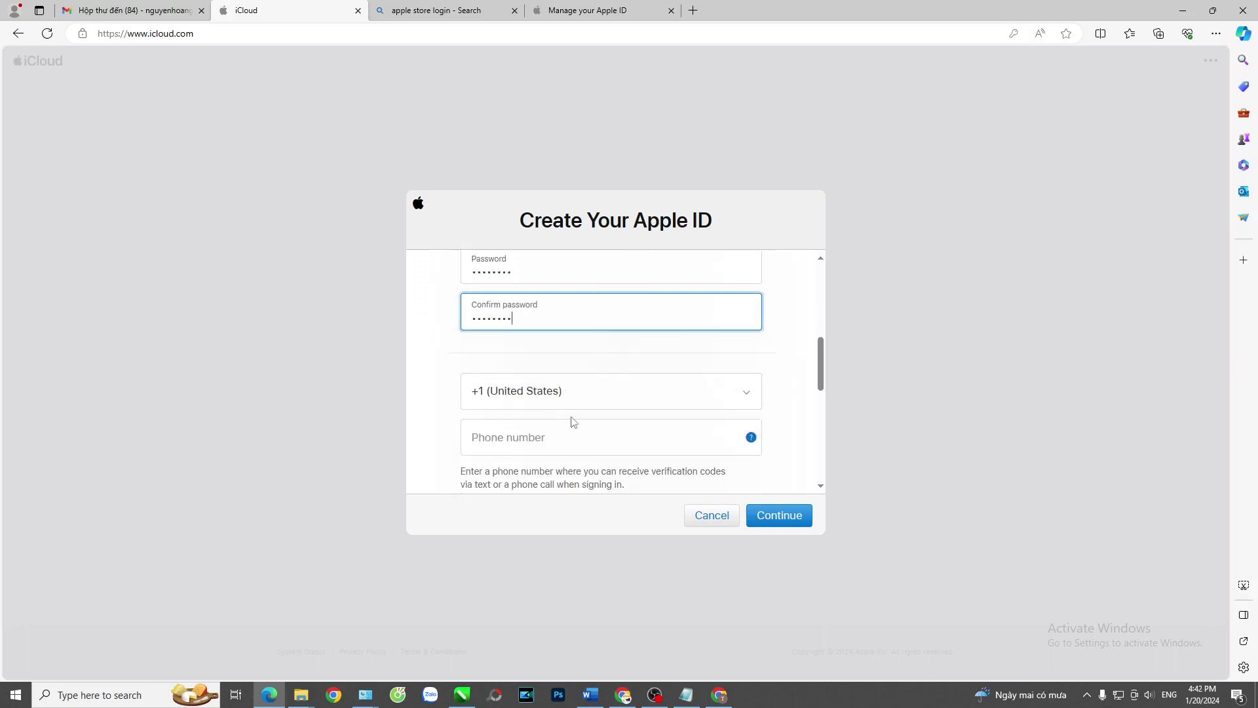
scroll(575, 414, "down", 1)
left_click(573, 400)
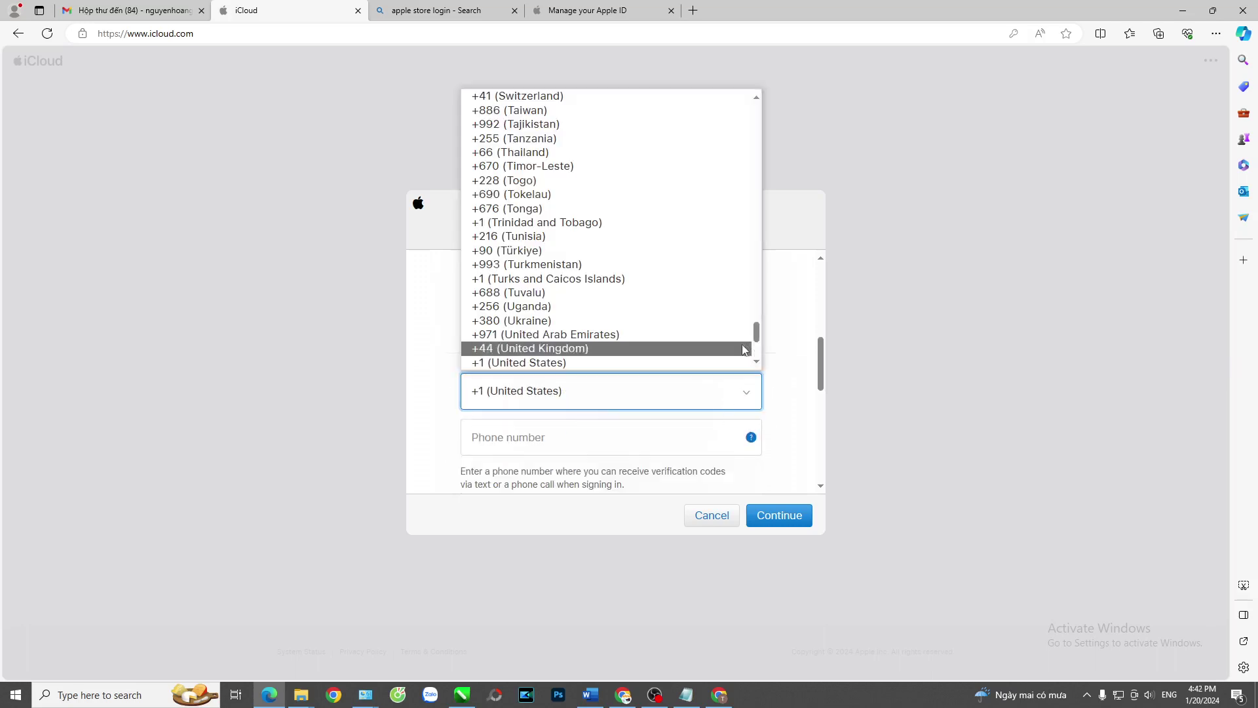
left_click_drag(758, 337, 758, 360)
left_click(524, 278)
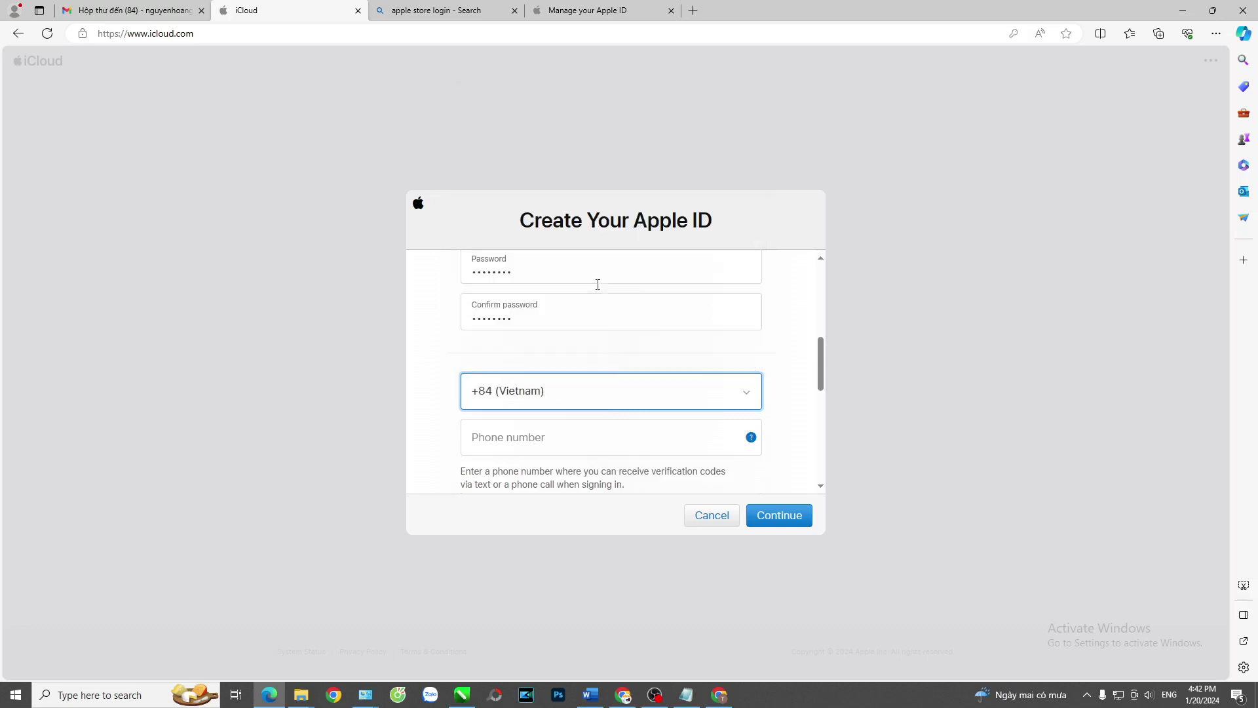
scroll(609, 454, "down", 1)
left_click(565, 407)
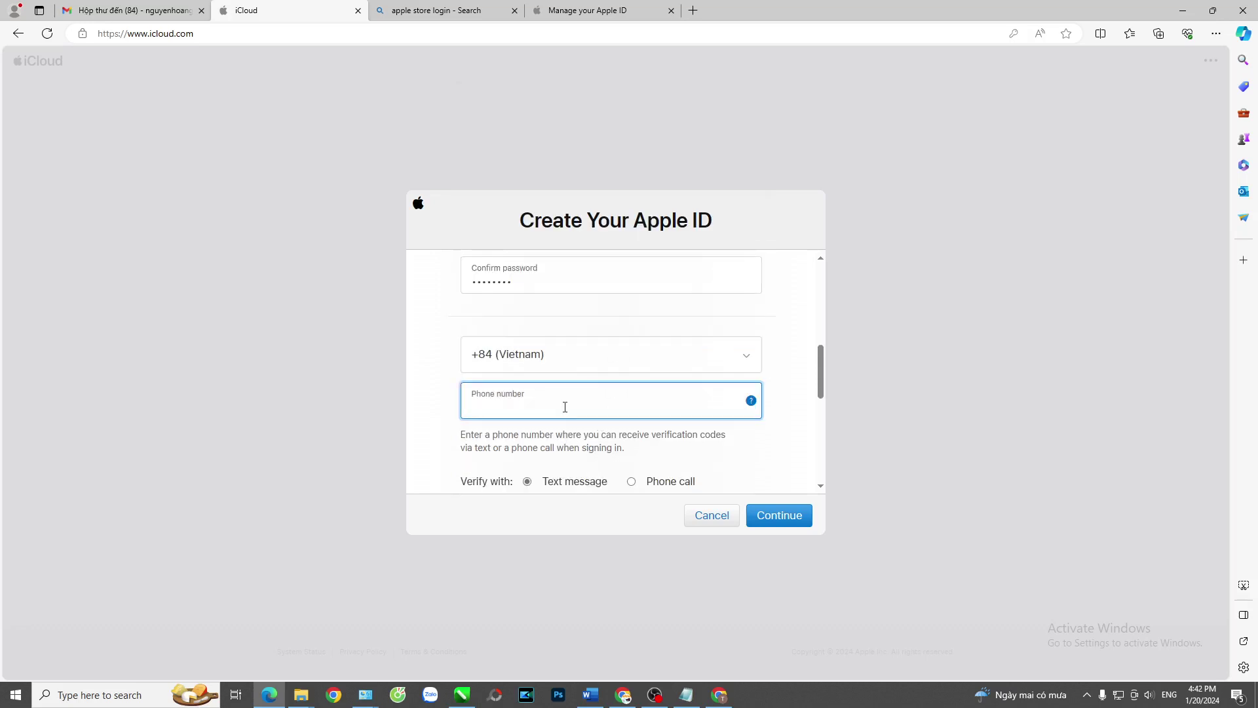
- Enter the captcha characters and the phone number, then submit the Apple ID form
scroll(703, 428, "down", 1)
left_click_drag(819, 386, 819, 452)
left_click(599, 346)
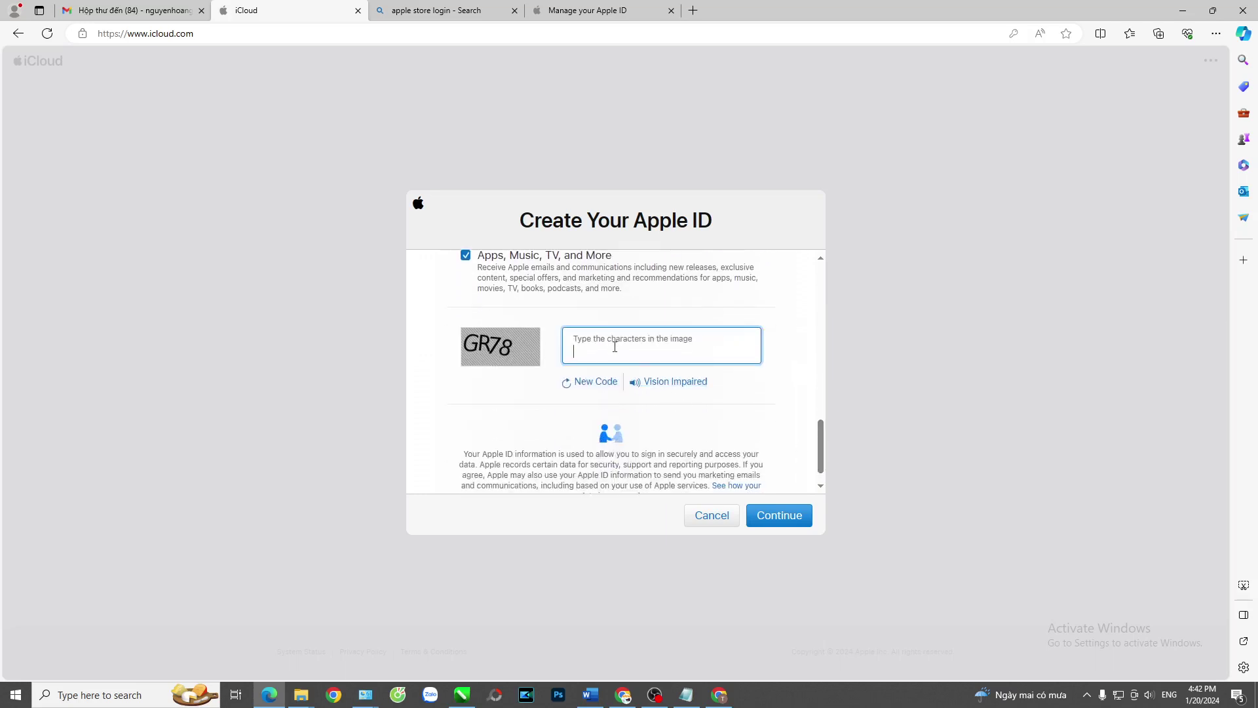
type("gr78")
scroll(616, 354, "up", 5)
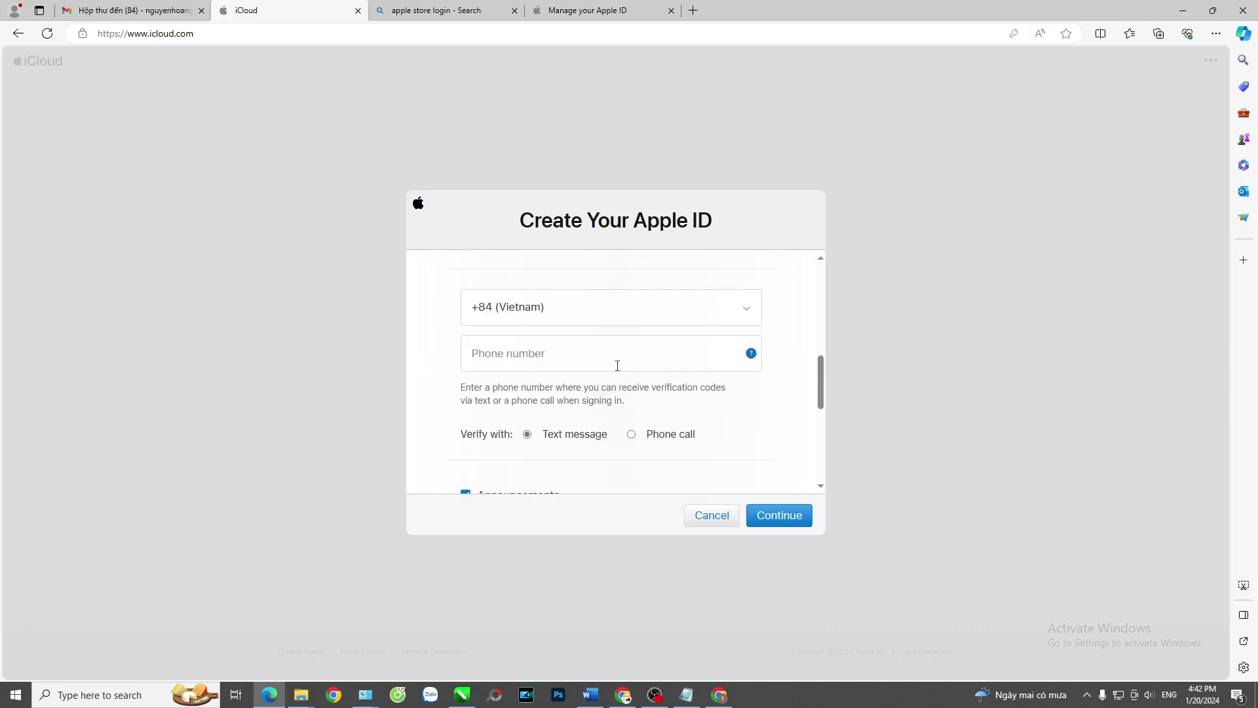
left_click(616, 364)
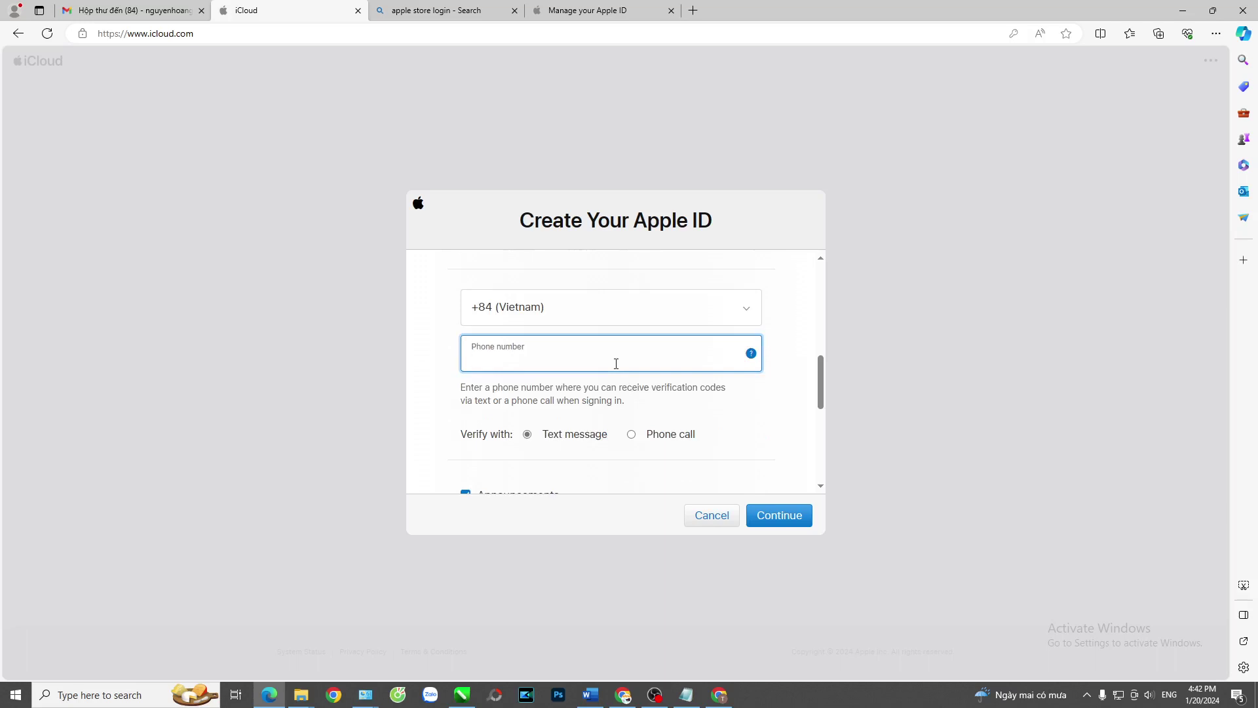
left_click(754, 516)
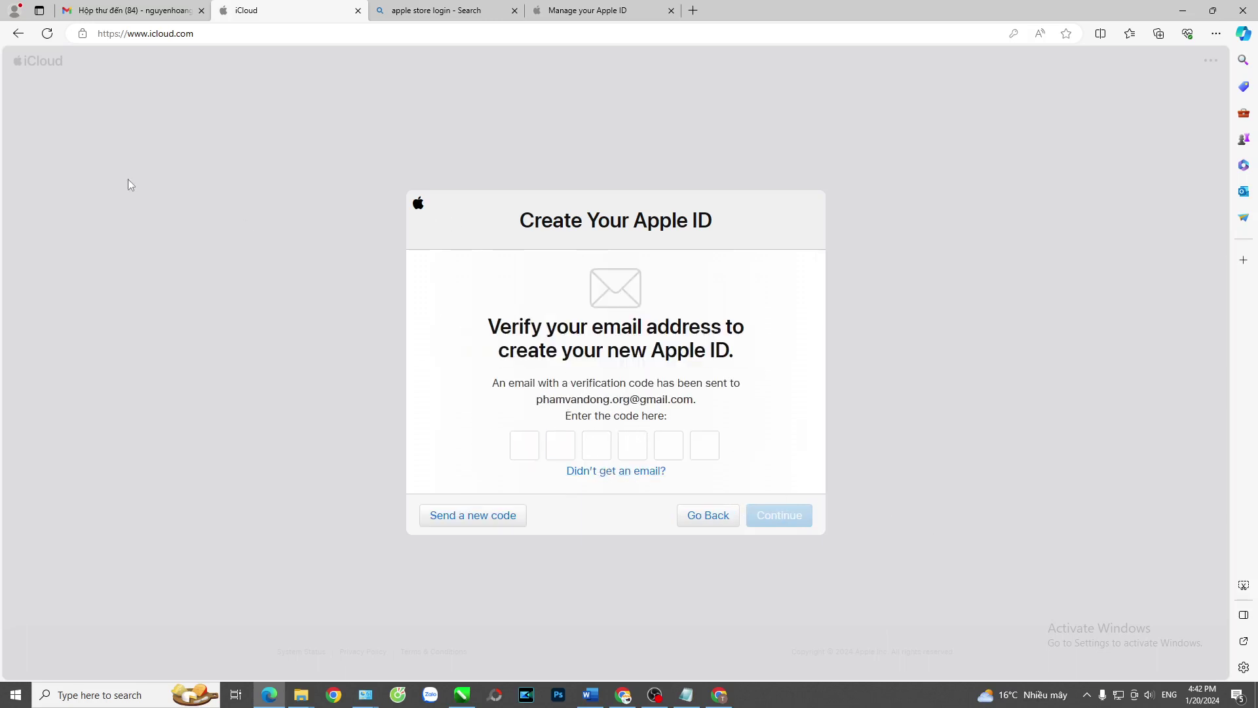
- Reload Gmail and bring the second Gmail inbox to the front
left_click(164, 10)
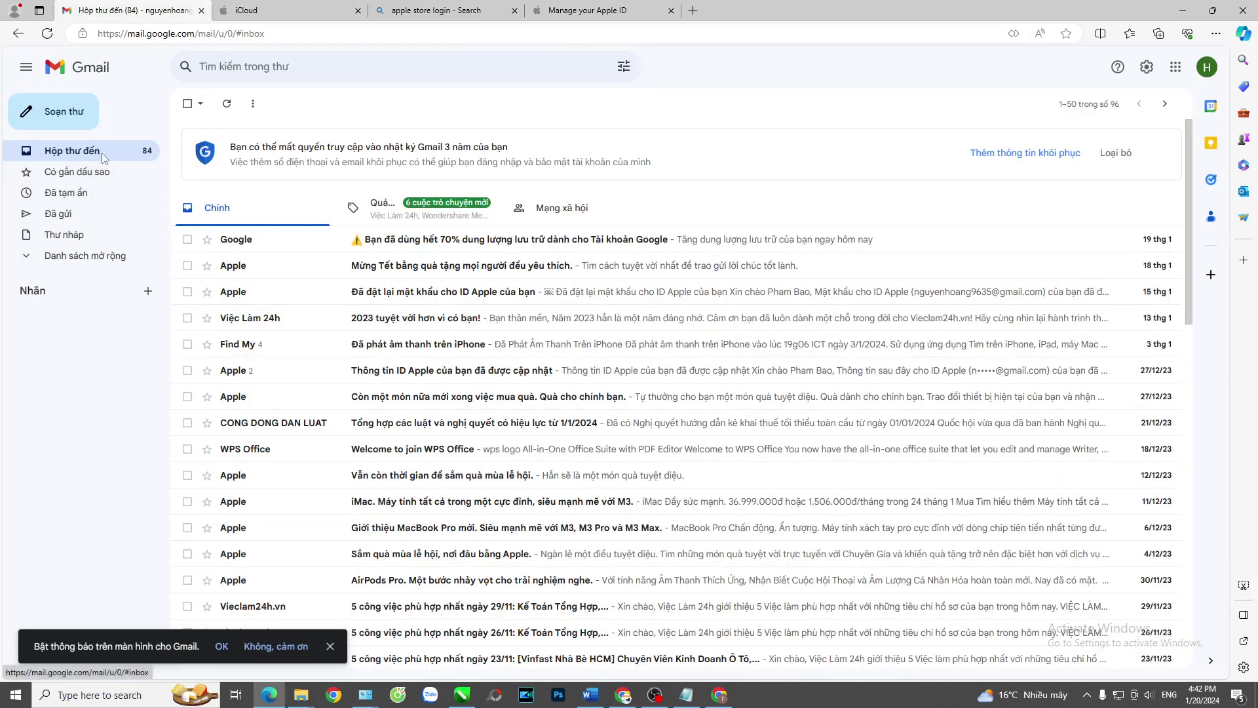
left_click(47, 33)
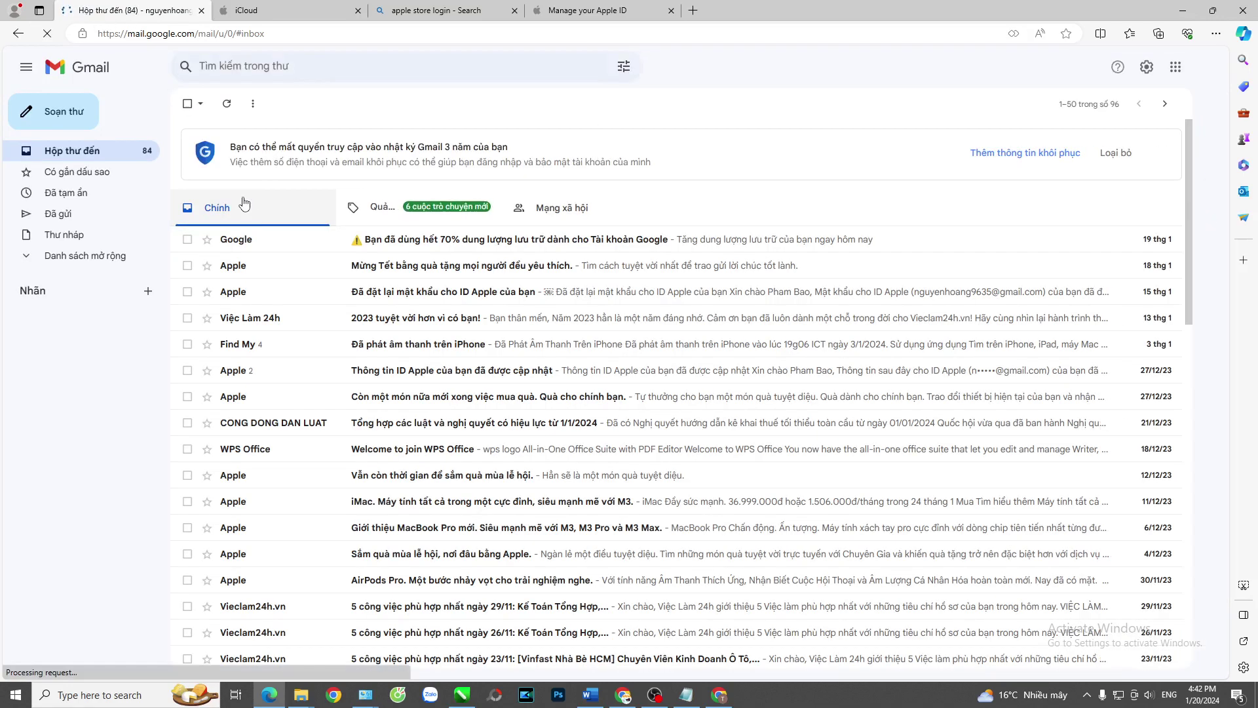
left_click(360, 207)
left_click(275, 209)
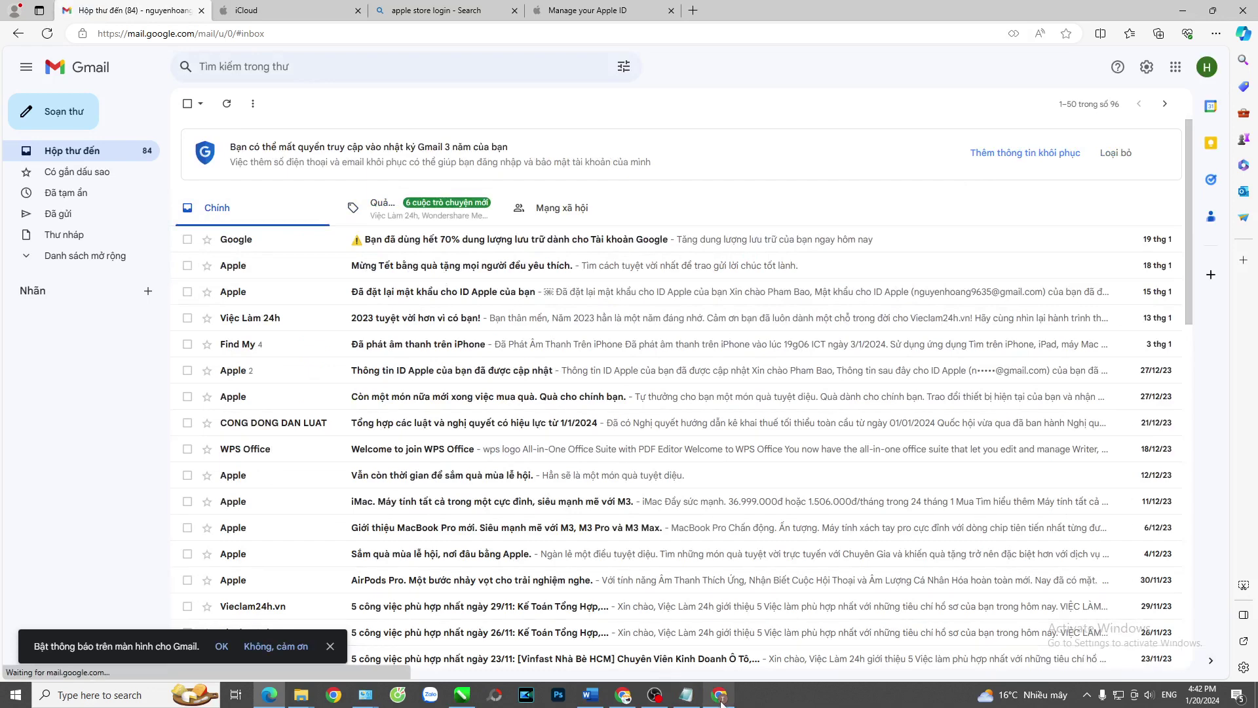
mouse_move(720, 694)
left_click(720, 629)
- Copy the six-digit code from Apple's verification email and return to iCloud's code boxes
left_click(243, 340)
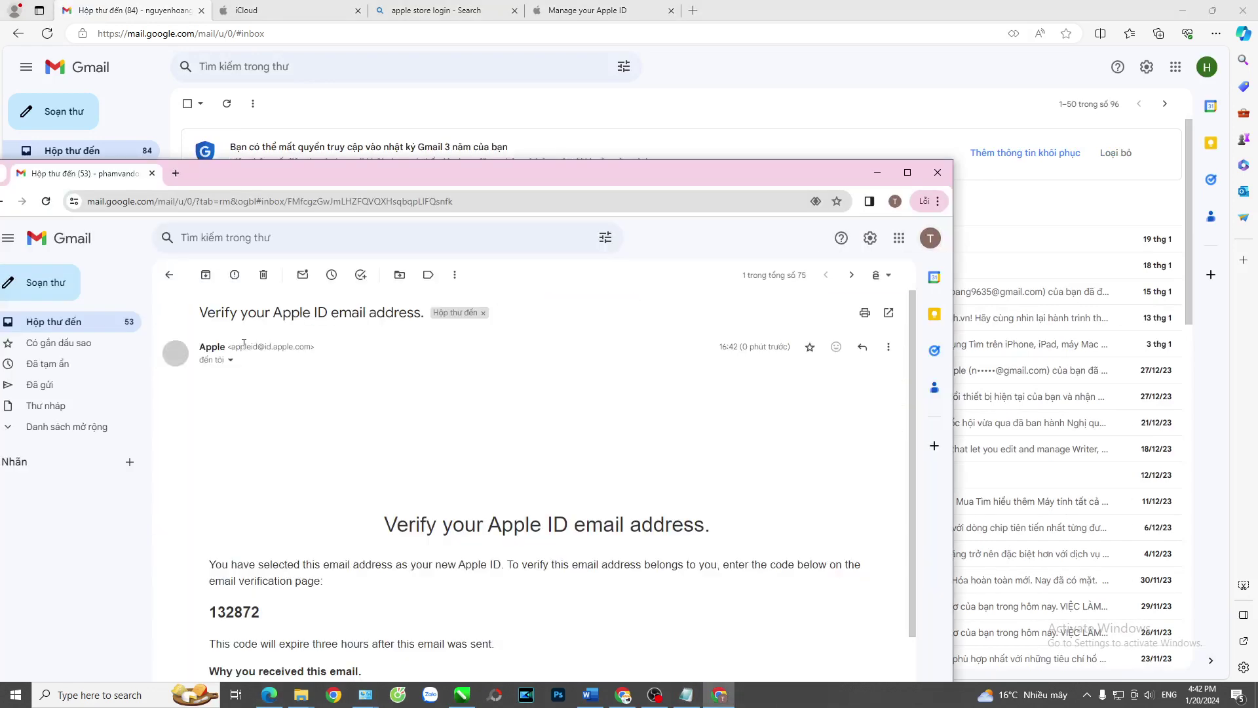
scroll(239, 583, "down", 1)
double_click(239, 583)
right_click(240, 583)
left_click(278, 450)
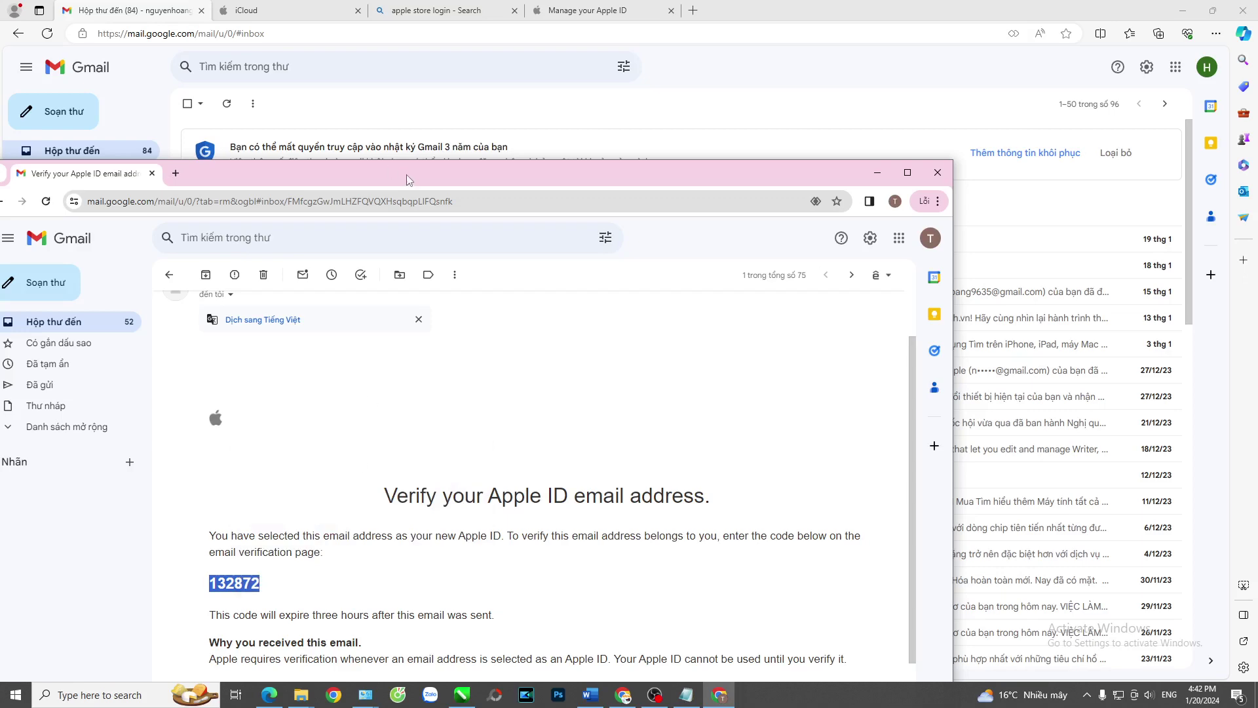
left_click(459, 18)
left_click(292, 10)
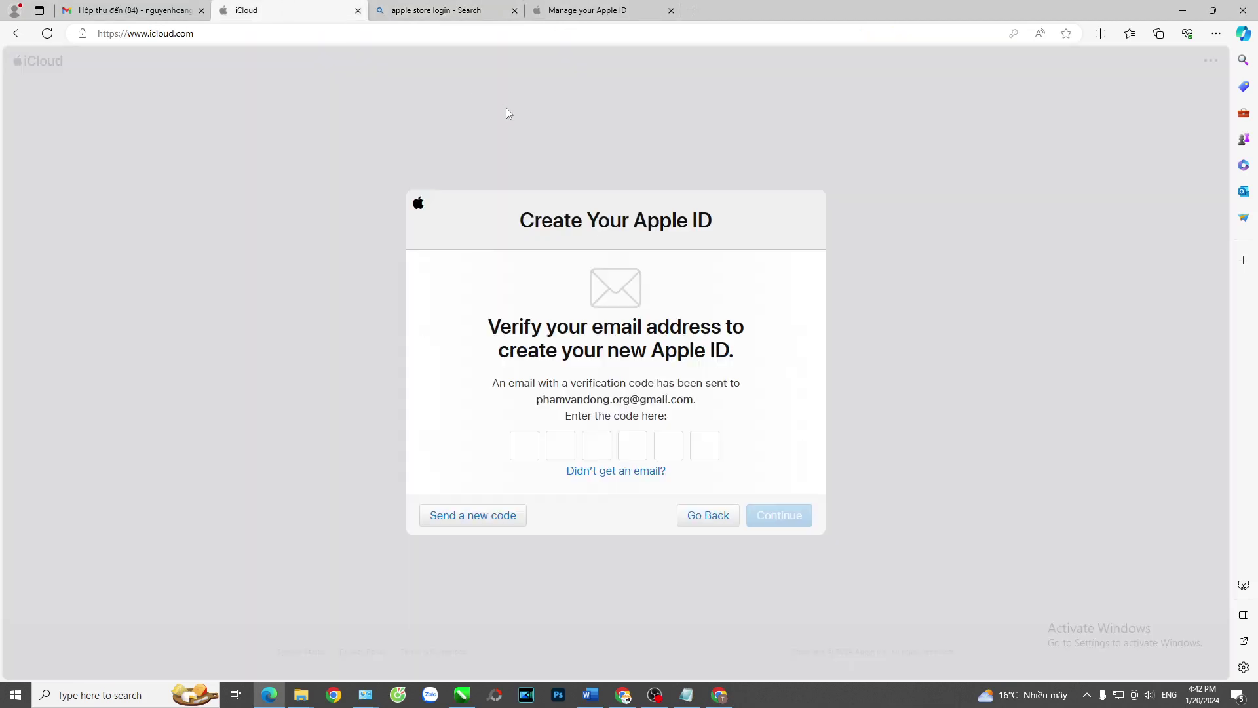
left_click(536, 454)
- Paste the email verification code, then enter and submit the six-digit SMS code
right_click(536, 453)
left_click(558, 526)
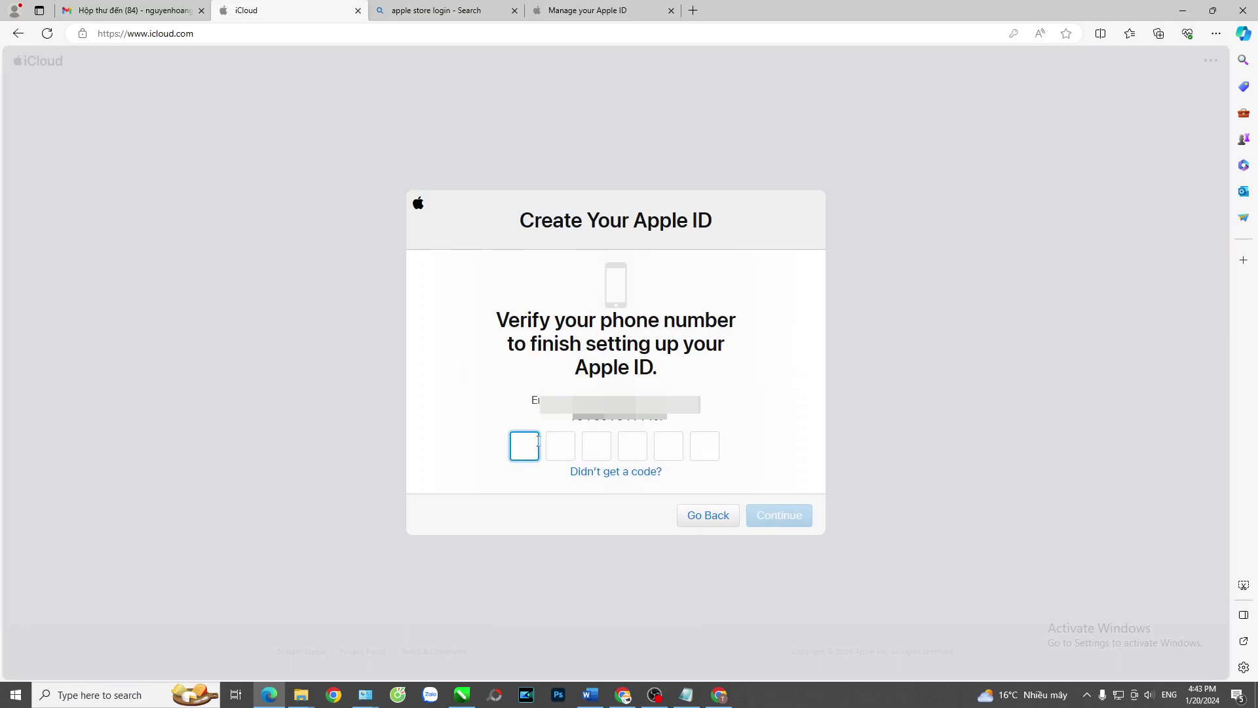
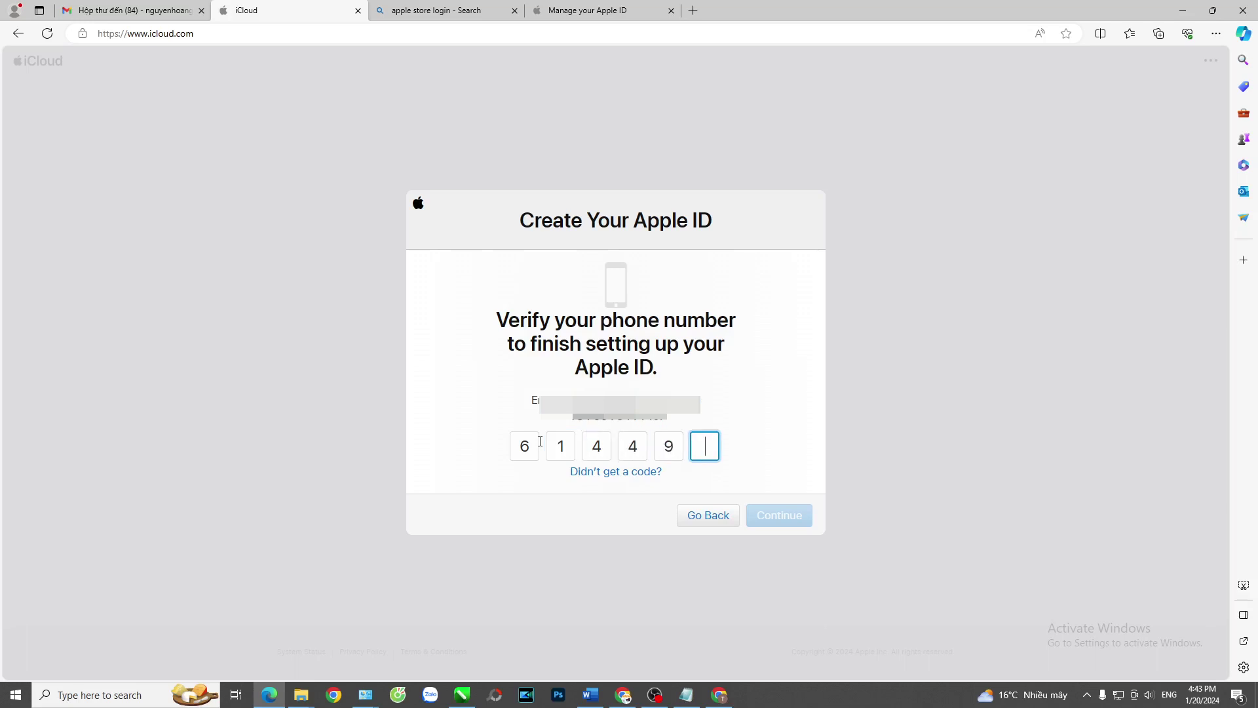
left_click(779, 514)
- Glance at the Google account menu in Gmail, then scroll through iCloud's Terms and Conditions
left_click(131, 10)
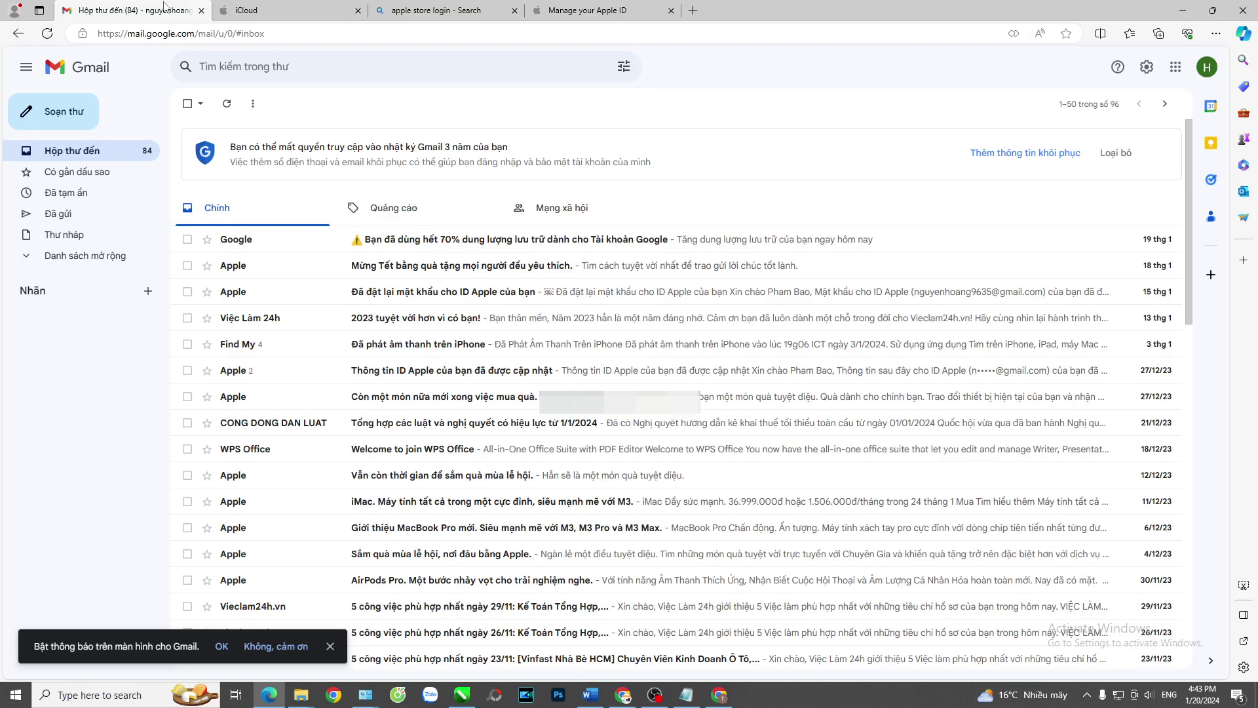
left_click(1212, 69)
left_click(93, 348)
left_click(269, 7)
left_click_drag(822, 197, 796, 510)
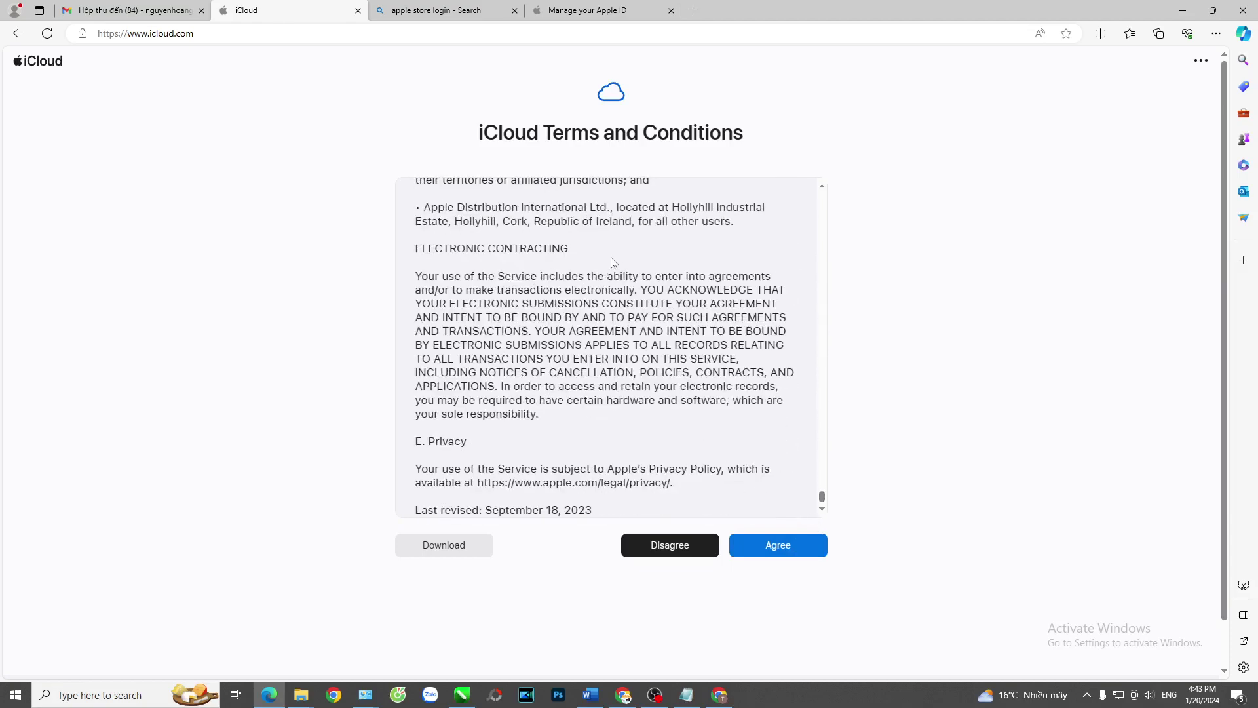
- Agree to the iCloud terms, confirm, and close the What's New and Quick Access tips
left_click(772, 549)
left_click(674, 414)
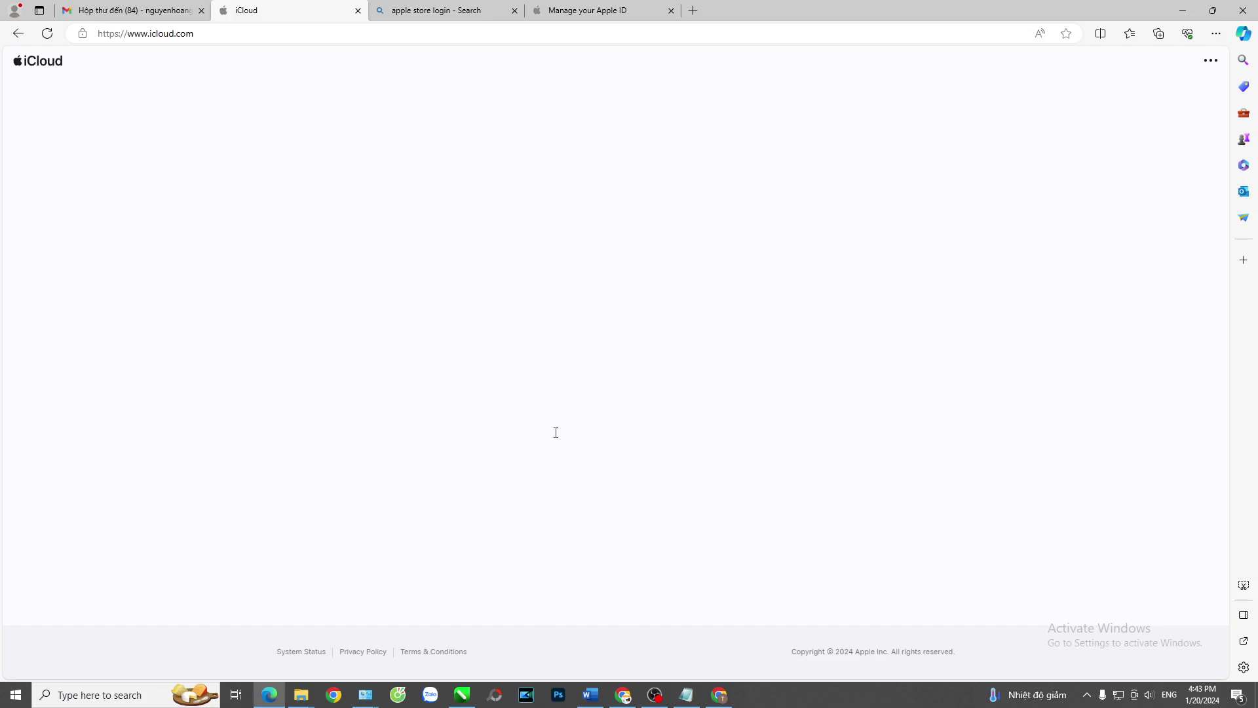
left_click(626, 562)
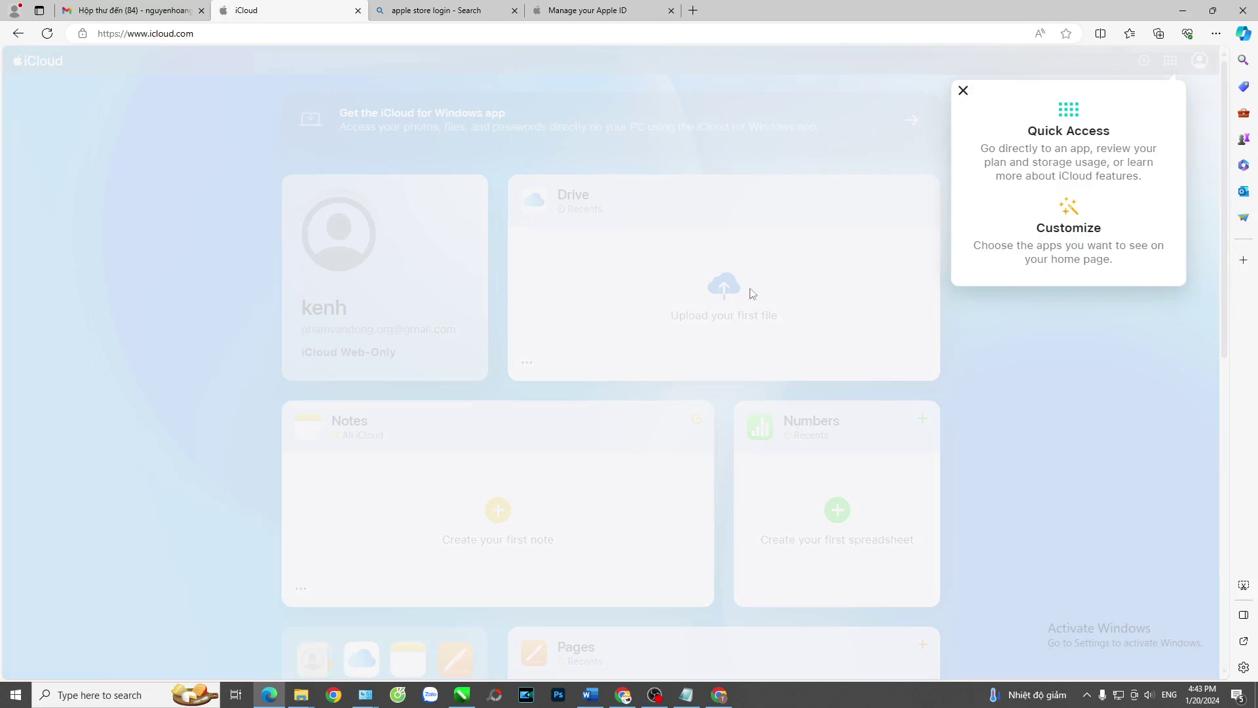
left_click(962, 90)
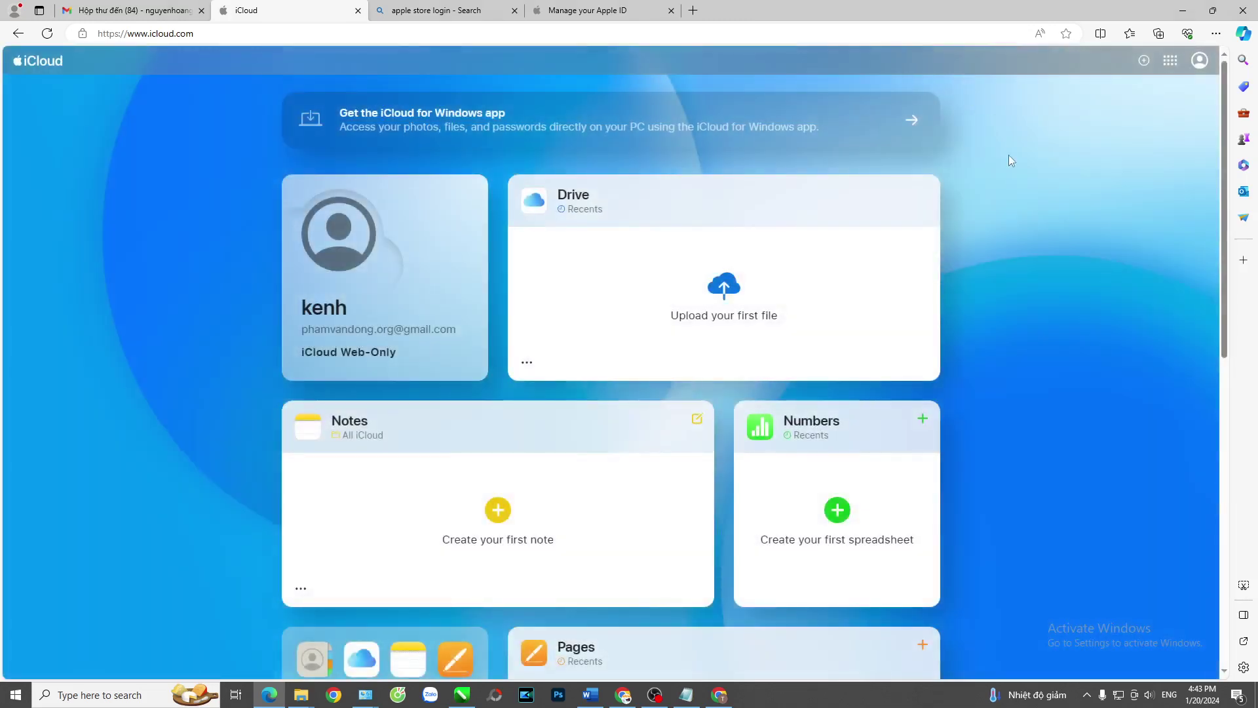
- Browse the iCloud home page and the account's iCloud Settings, then go back home
scroll(702, 337, "down", 3)
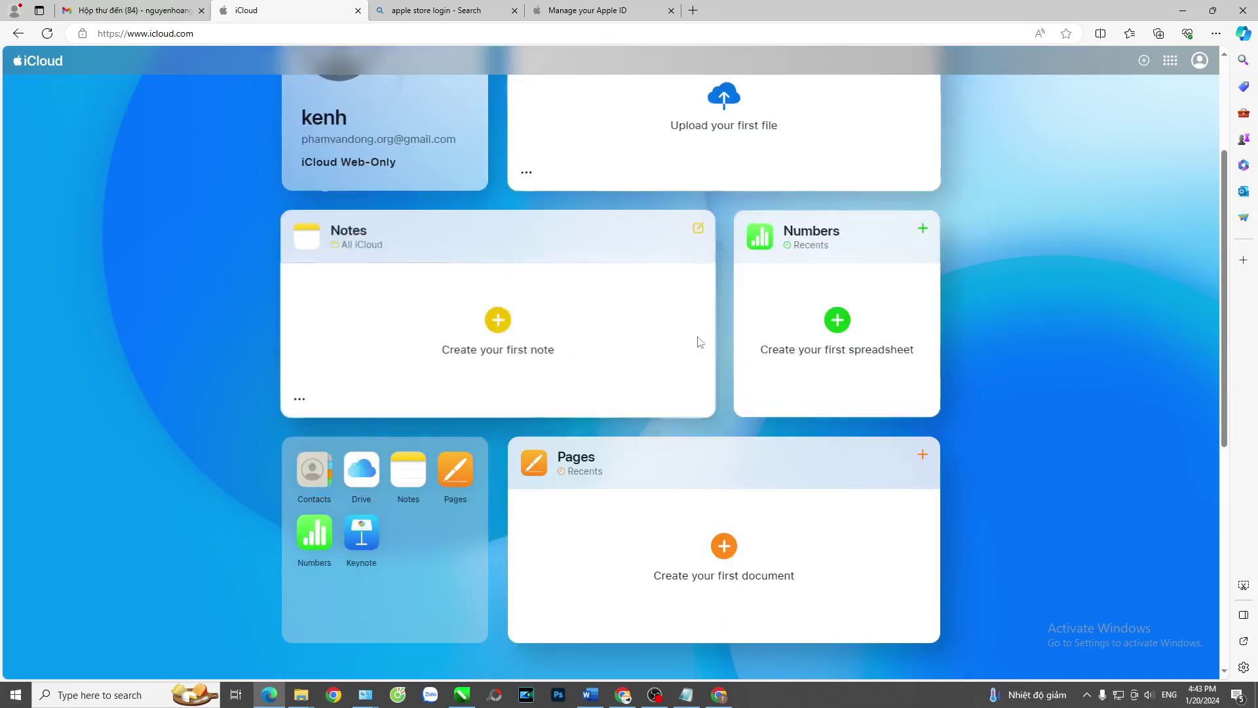
scroll(697, 350, "up", 3)
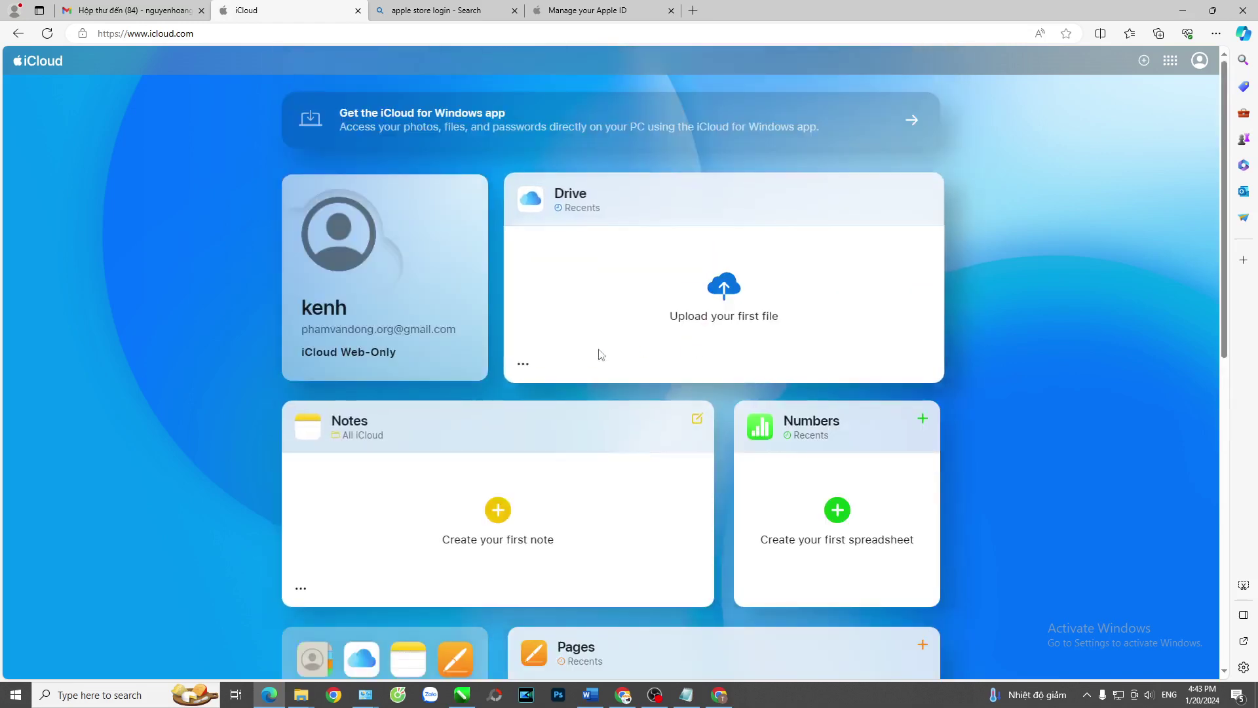
left_click(399, 345)
scroll(502, 345, "down", 3)
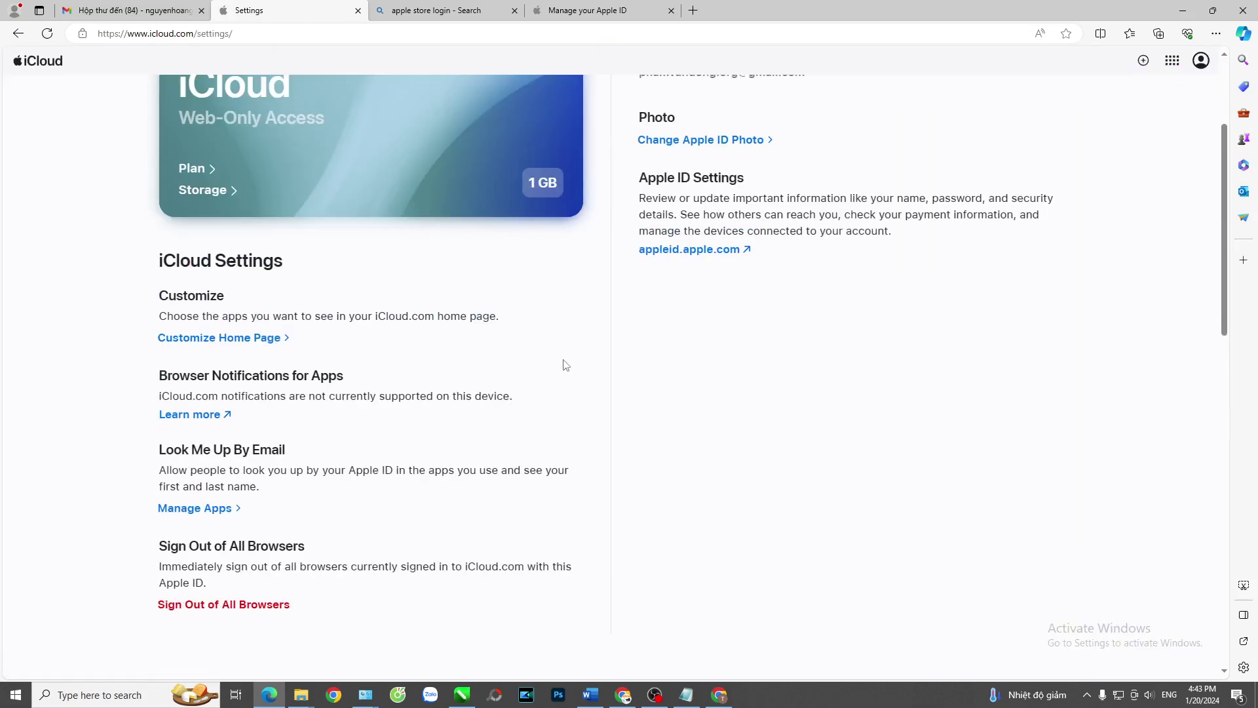
scroll(565, 360, "up", 3)
left_click(18, 33)
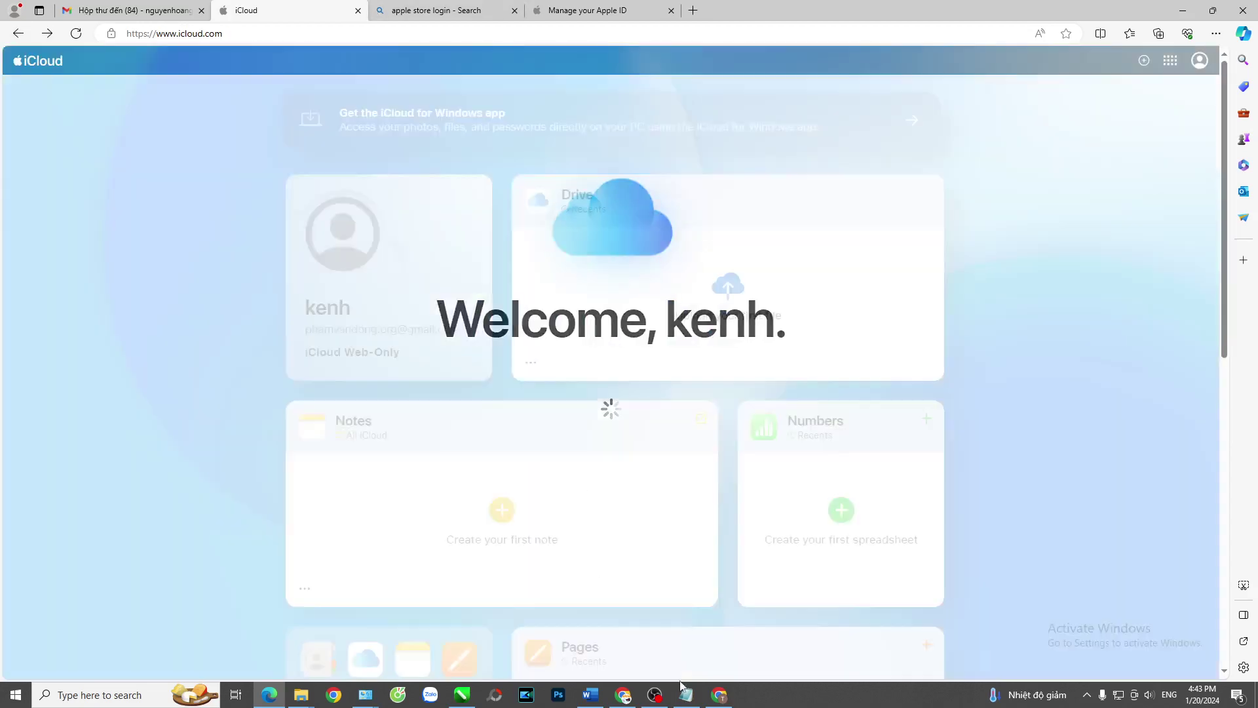
- Bring up the login-details note and start Sign In on the Manage your Apple ID page
left_click(686, 694)
left_click(814, 498)
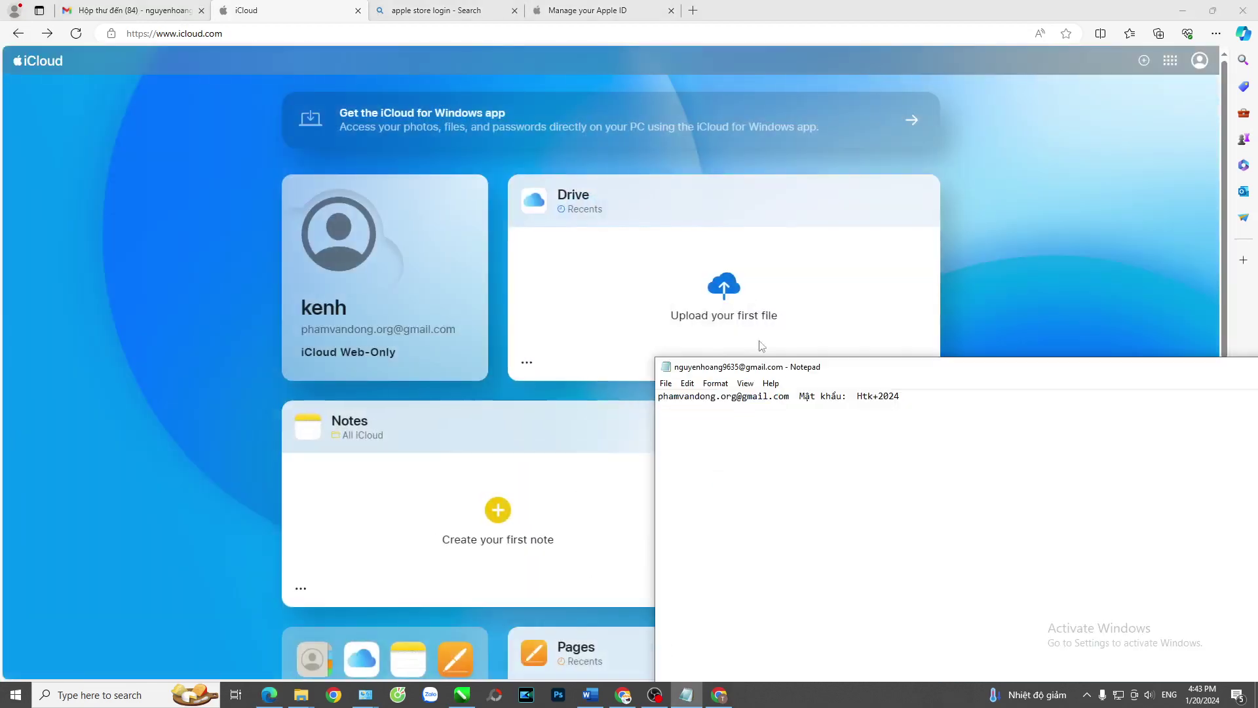
left_click(595, 10)
left_click(298, 9)
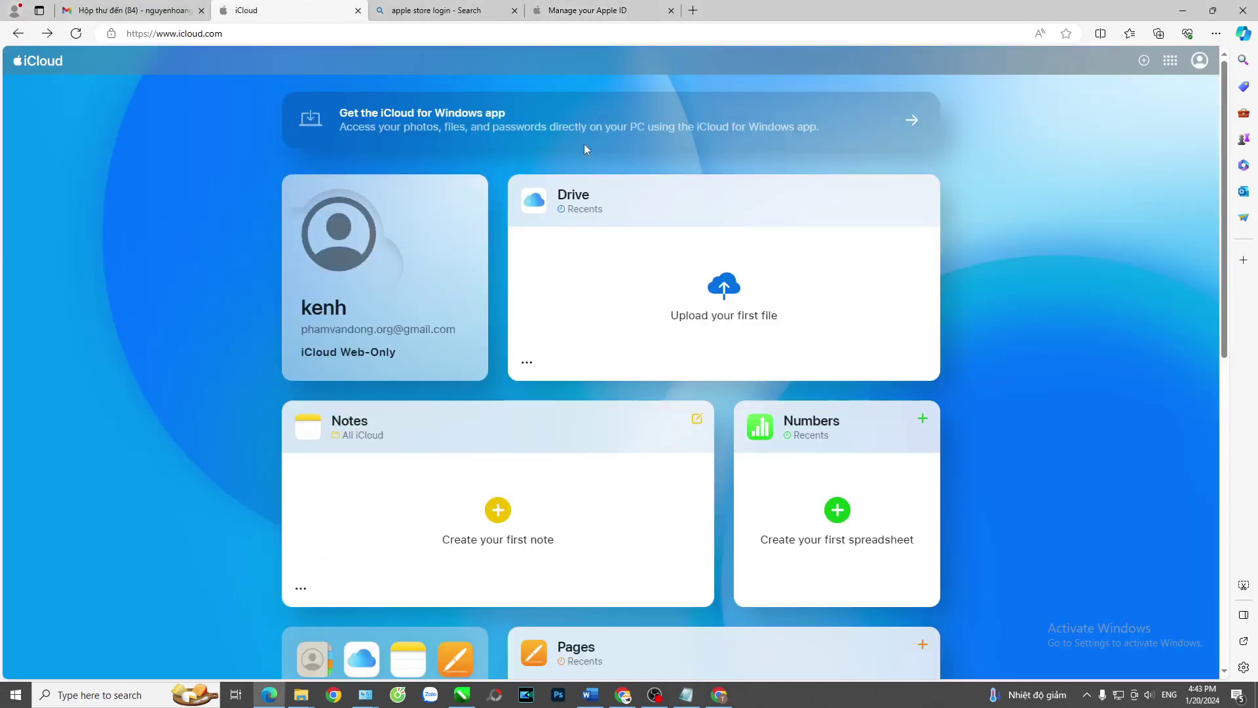
left_click(621, 6)
left_click(288, 10)
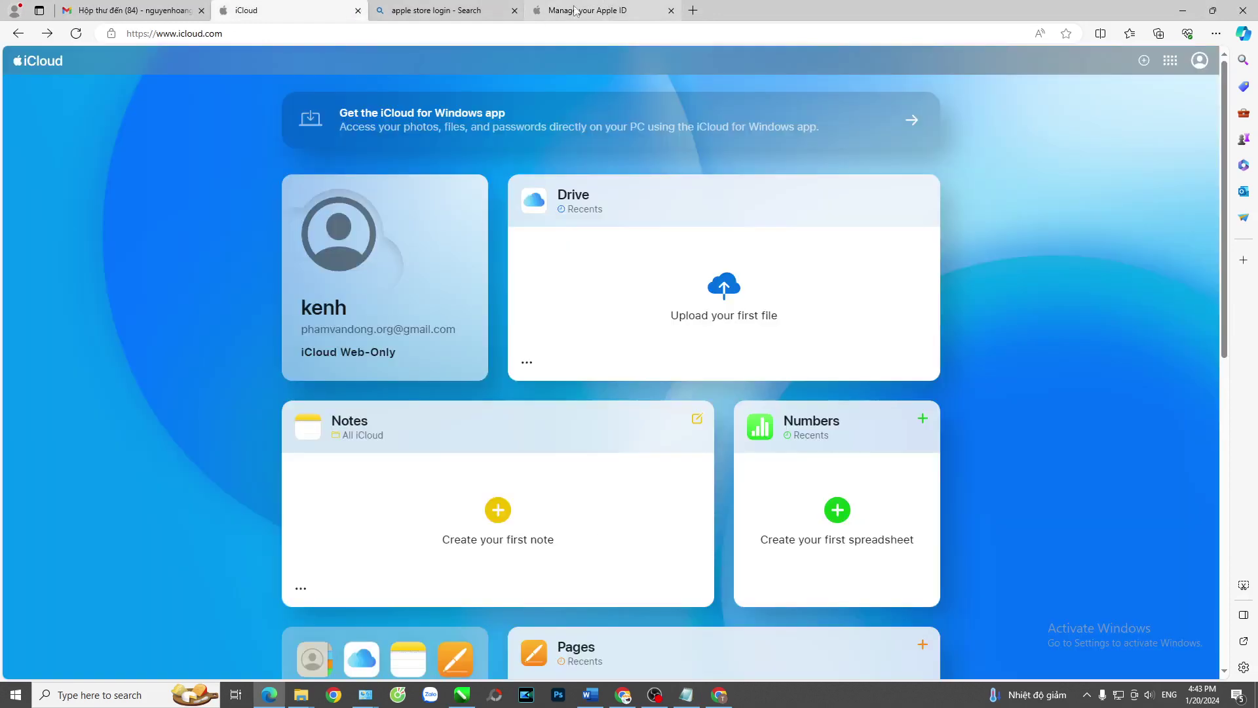
left_click(609, 8)
left_click(611, 450)
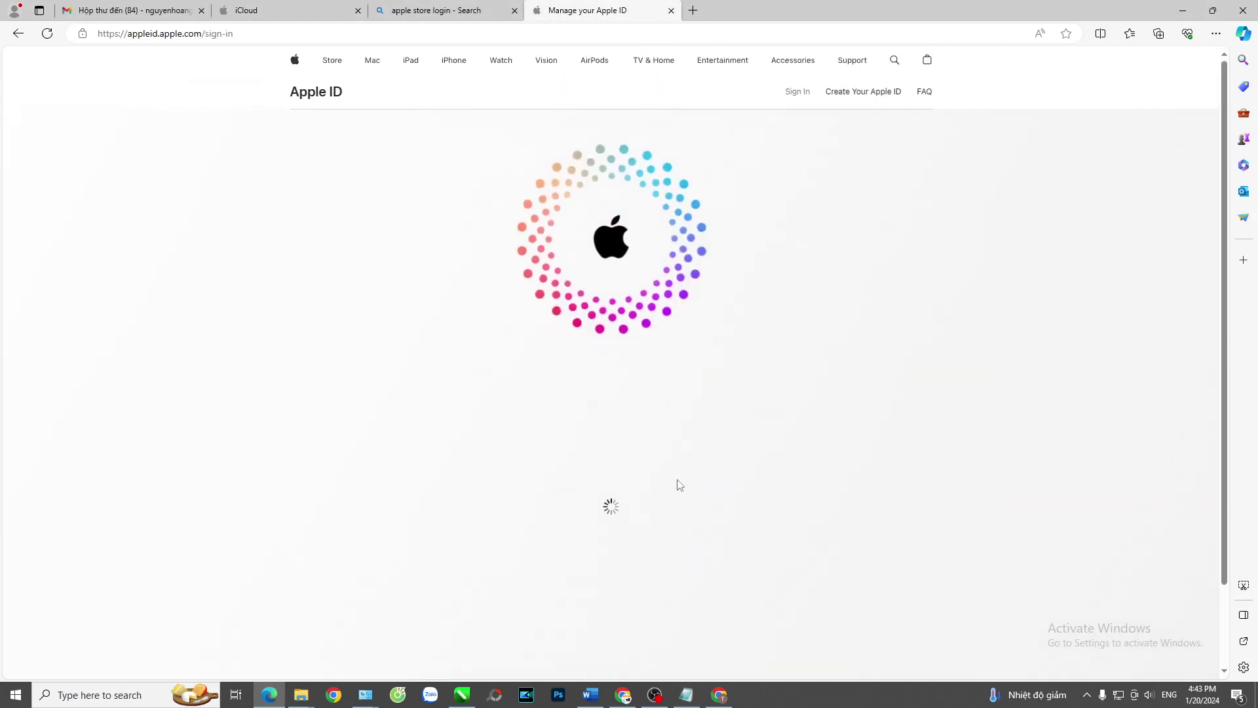
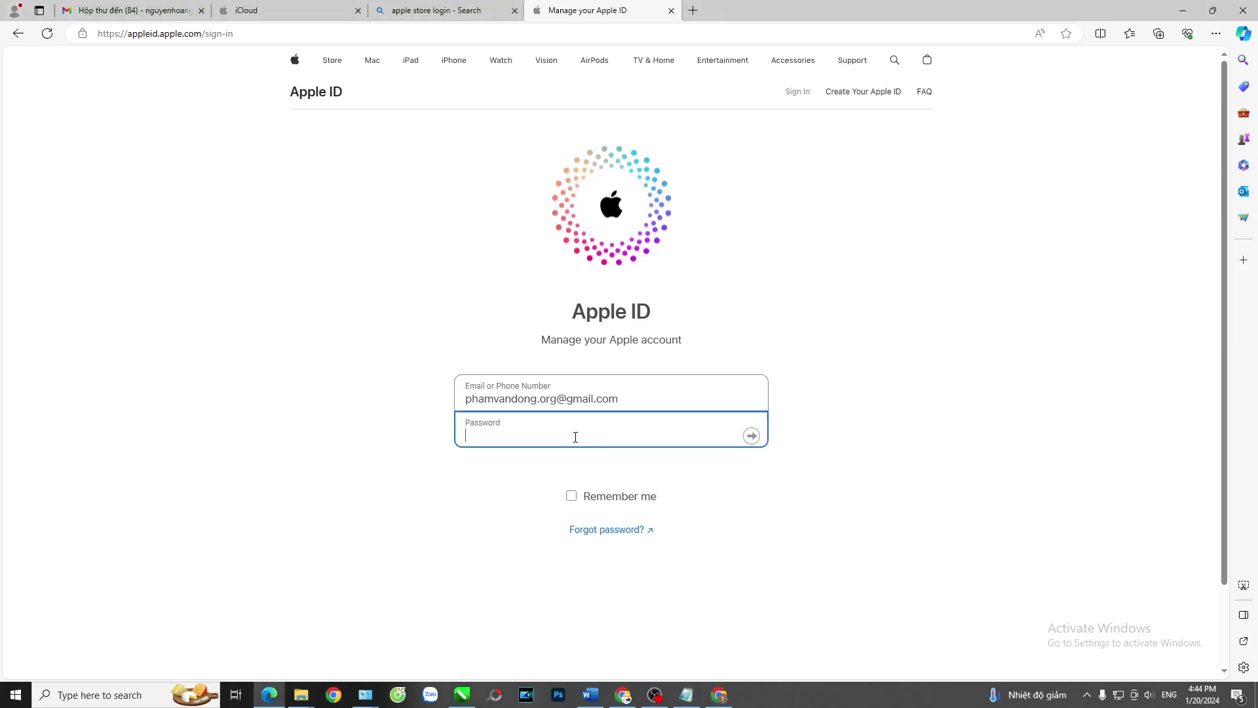
- Paste the saved account password into the Password field and submit the Apple ID sign-in
right_click(572, 435)
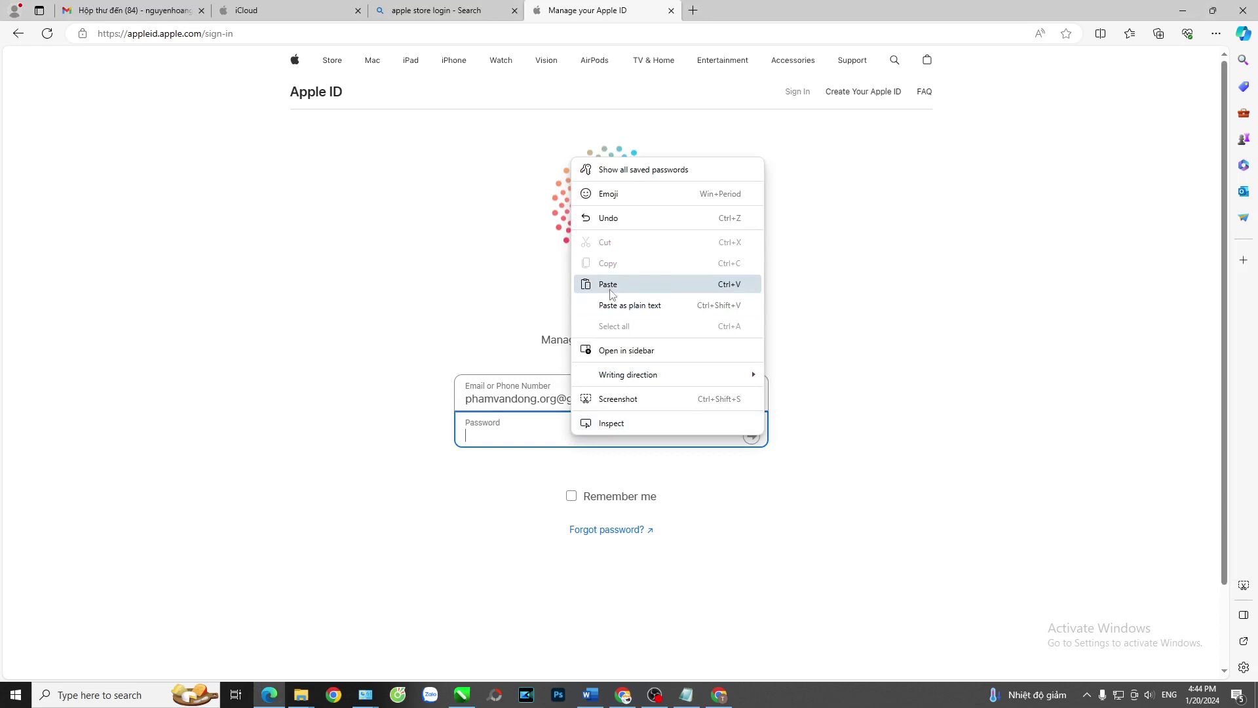
left_click(609, 288)
left_click(752, 435)
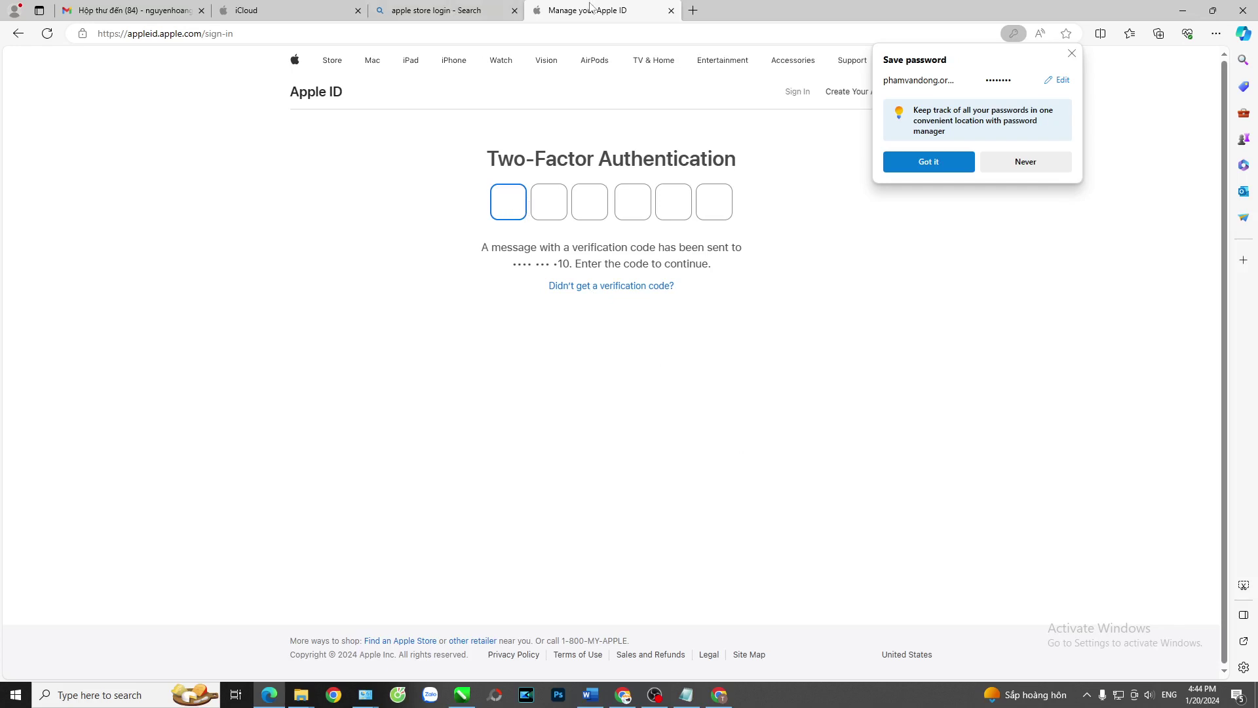
- Dismiss the browser's save-password offer and switch to the iCloud dashboard tab
left_click(1069, 53)
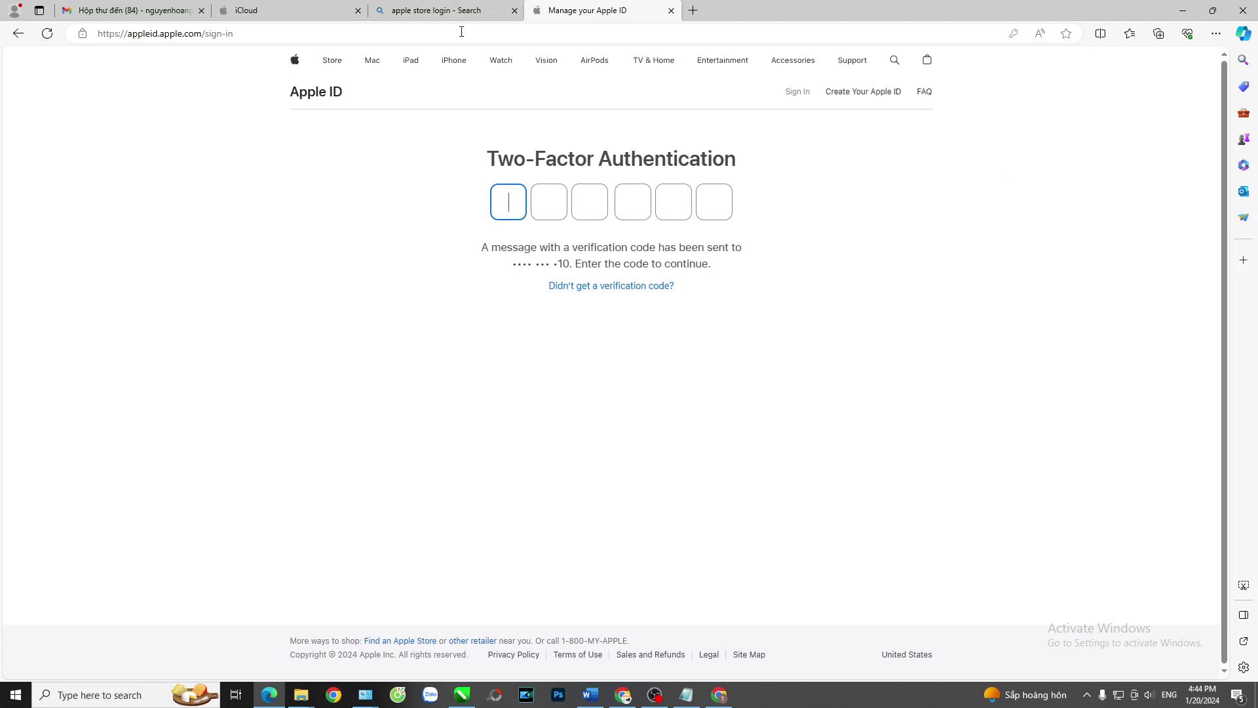
left_click(275, 10)
left_click(590, 9)
left_click(278, 10)
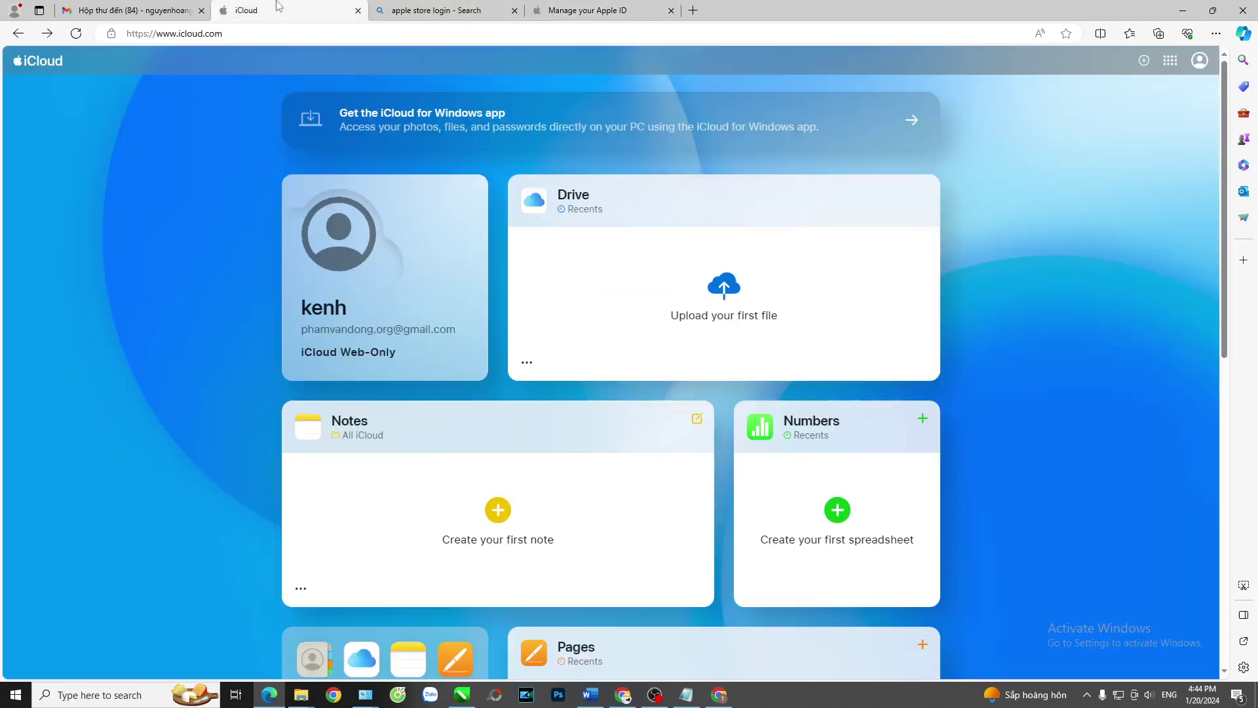